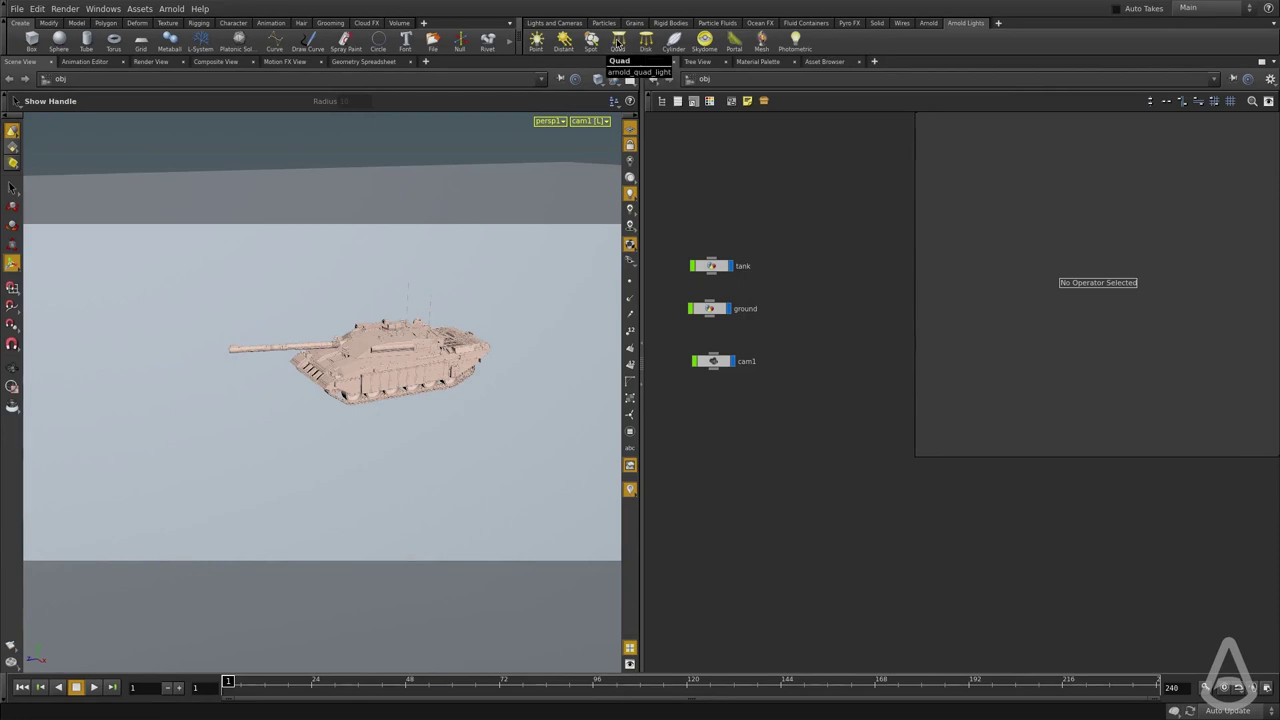
Create an Arnold quad light on the ground in front of the tank's barrel and raise it to a height of about 0.52.
click(618, 42)
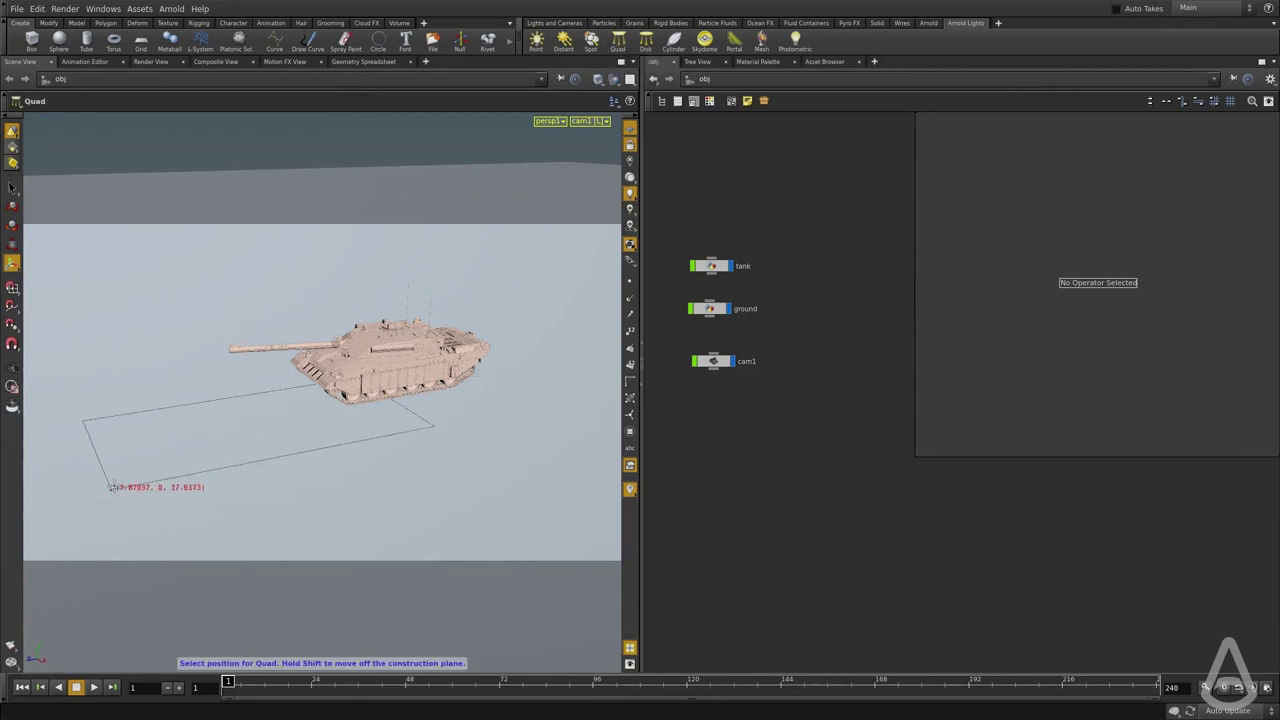
click(155, 413)
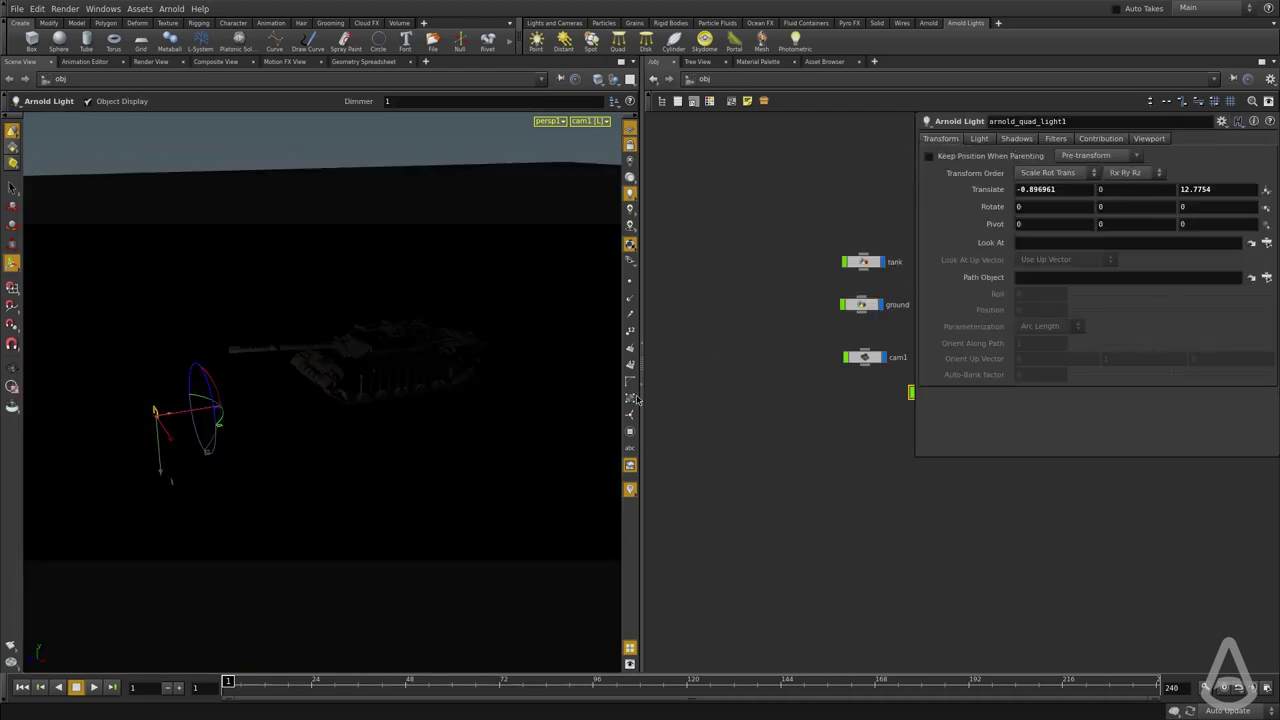
drag(160, 474, 105, 328)
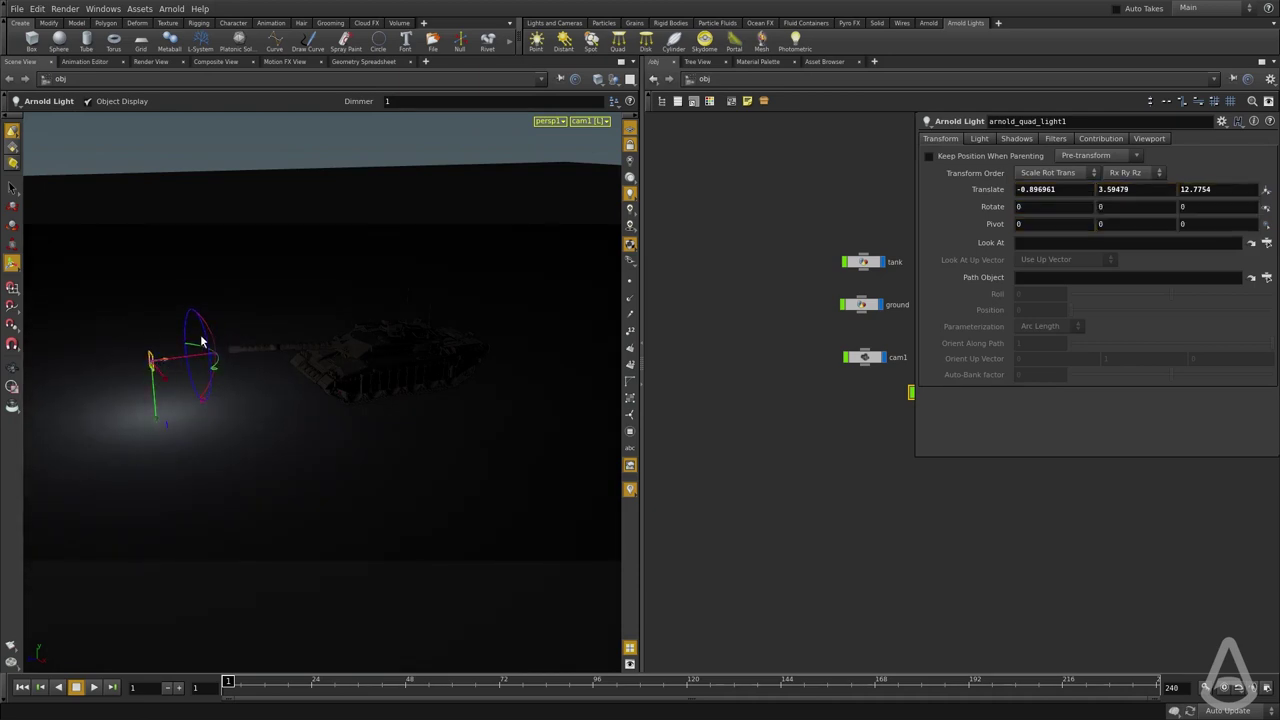
drag(207, 346, 210, 340)
key(ctrl+z)
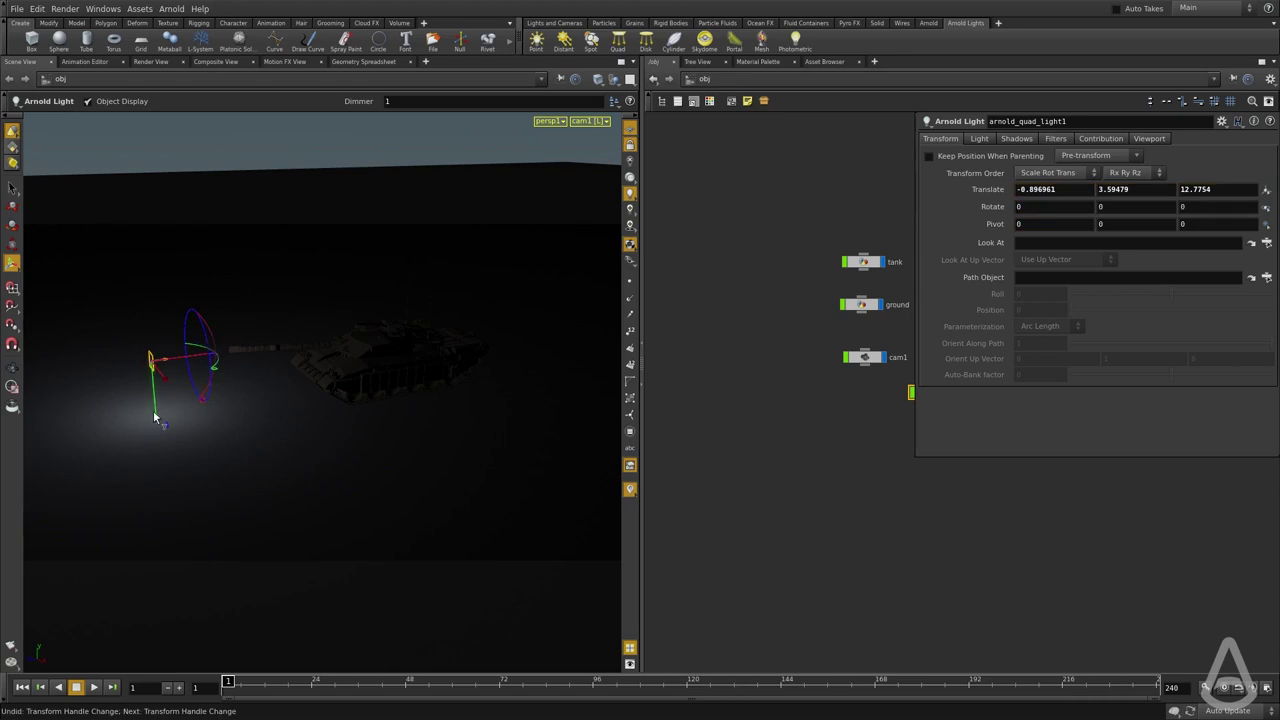
drag(153, 410, 150, 454)
key(h)
drag(820, 416, 790, 439)
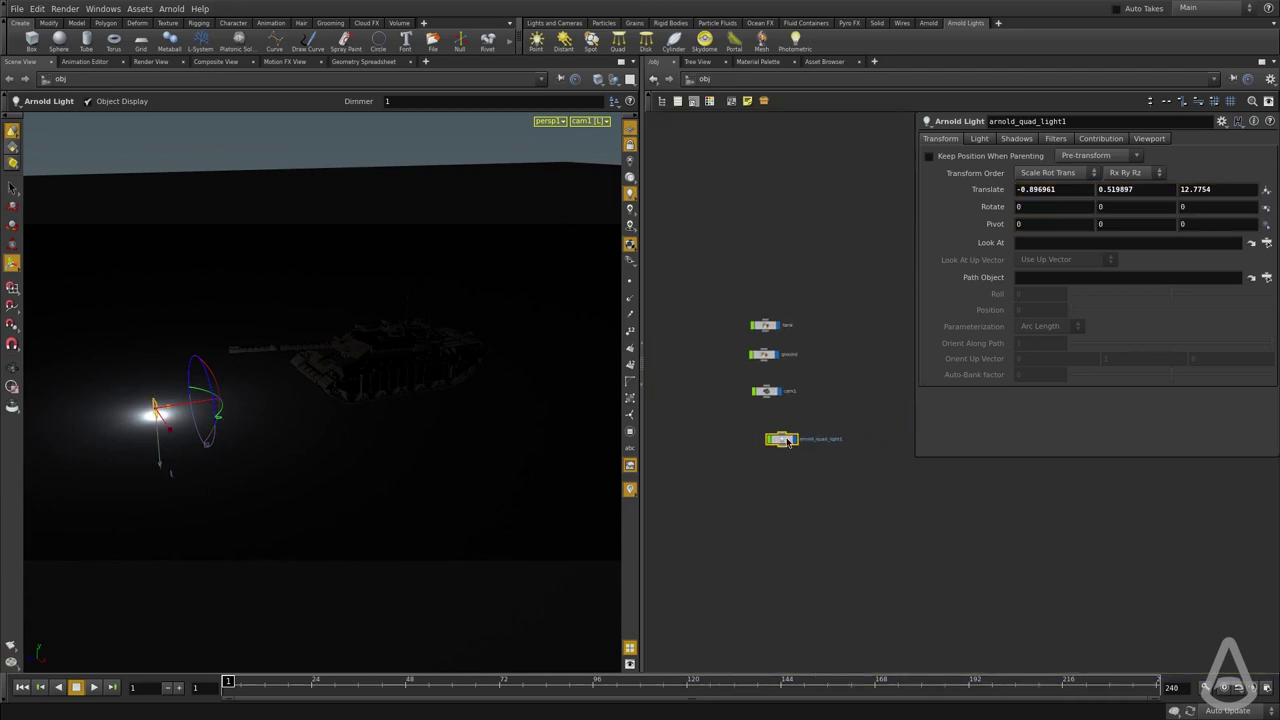
Start the Arnold preview render and set the quad light's intensity to 100.
click(150, 61)
click(36, 81)
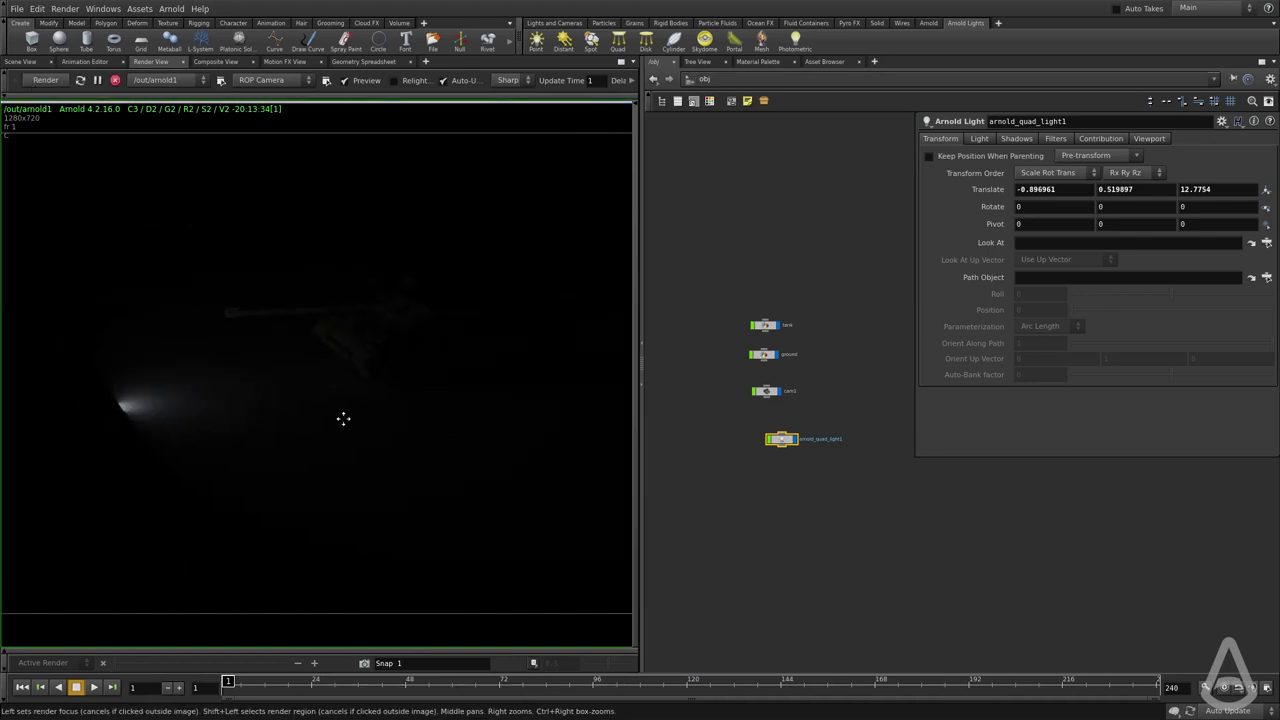
click(980, 139)
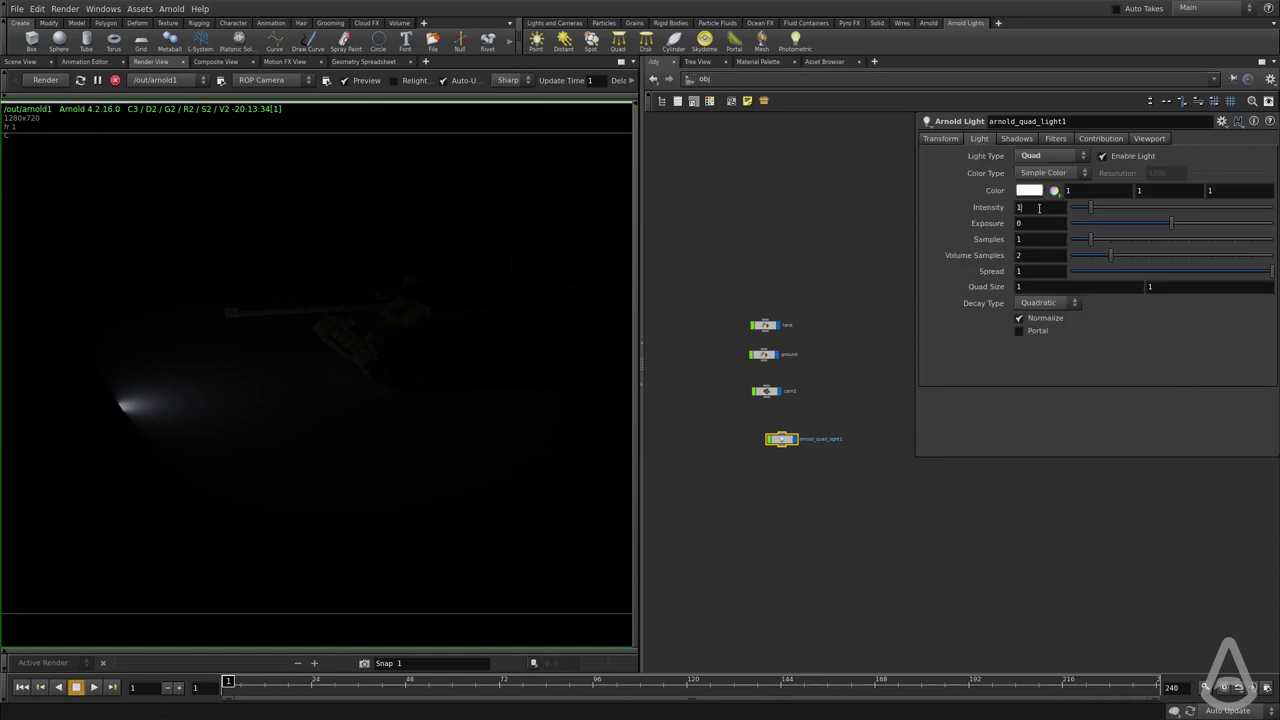
key(Return)
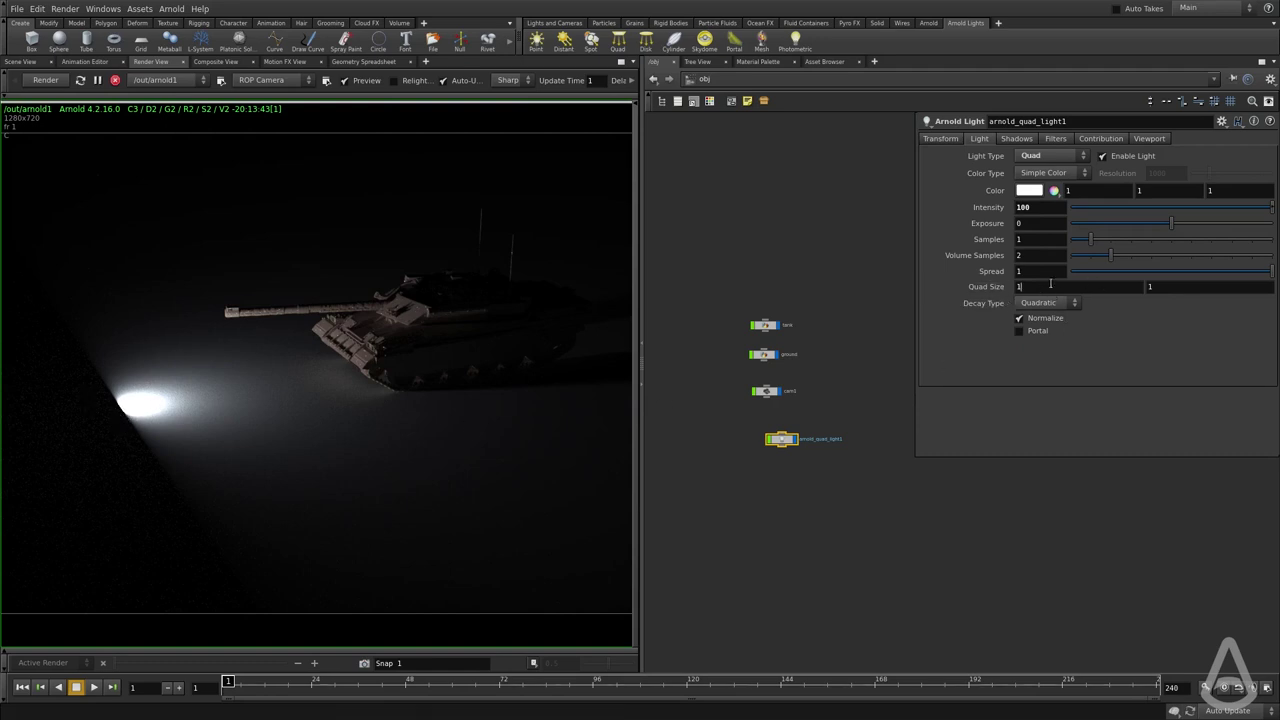
Set the quad light's size to 2 by 2.
click(1017, 287)
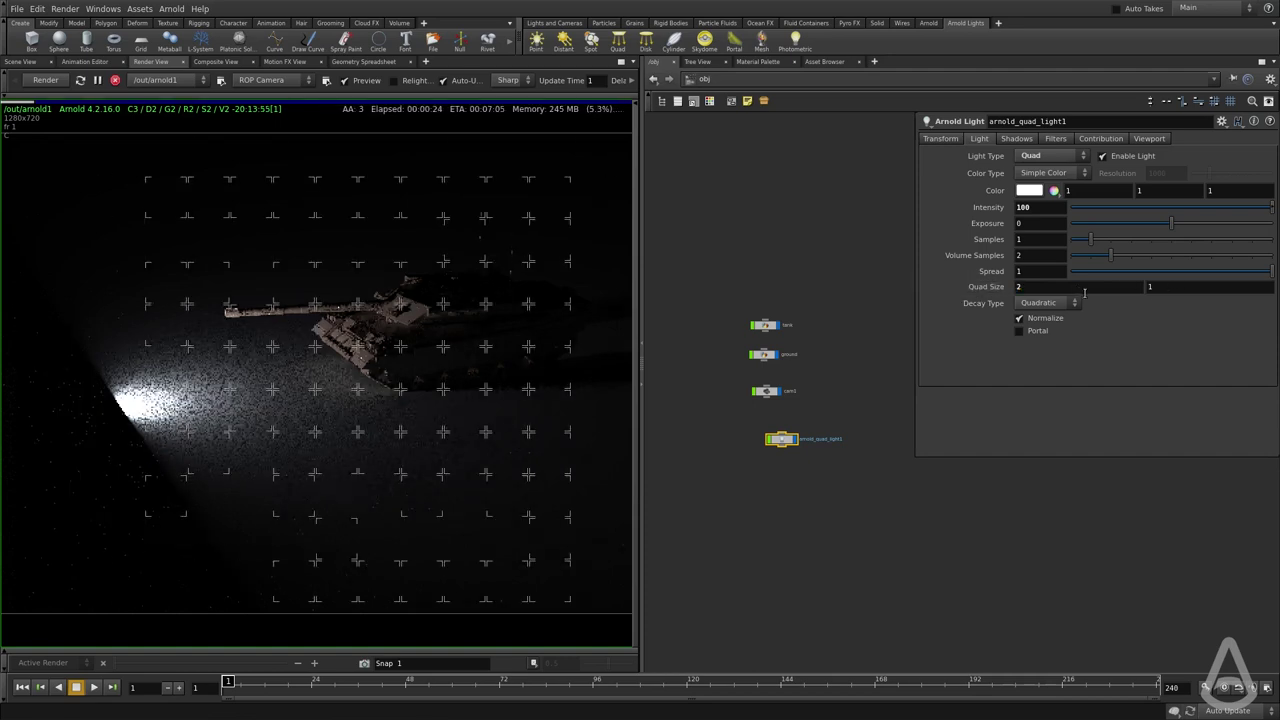
drag(1164, 288, 1045, 284)
text(2)
click(1048, 285)
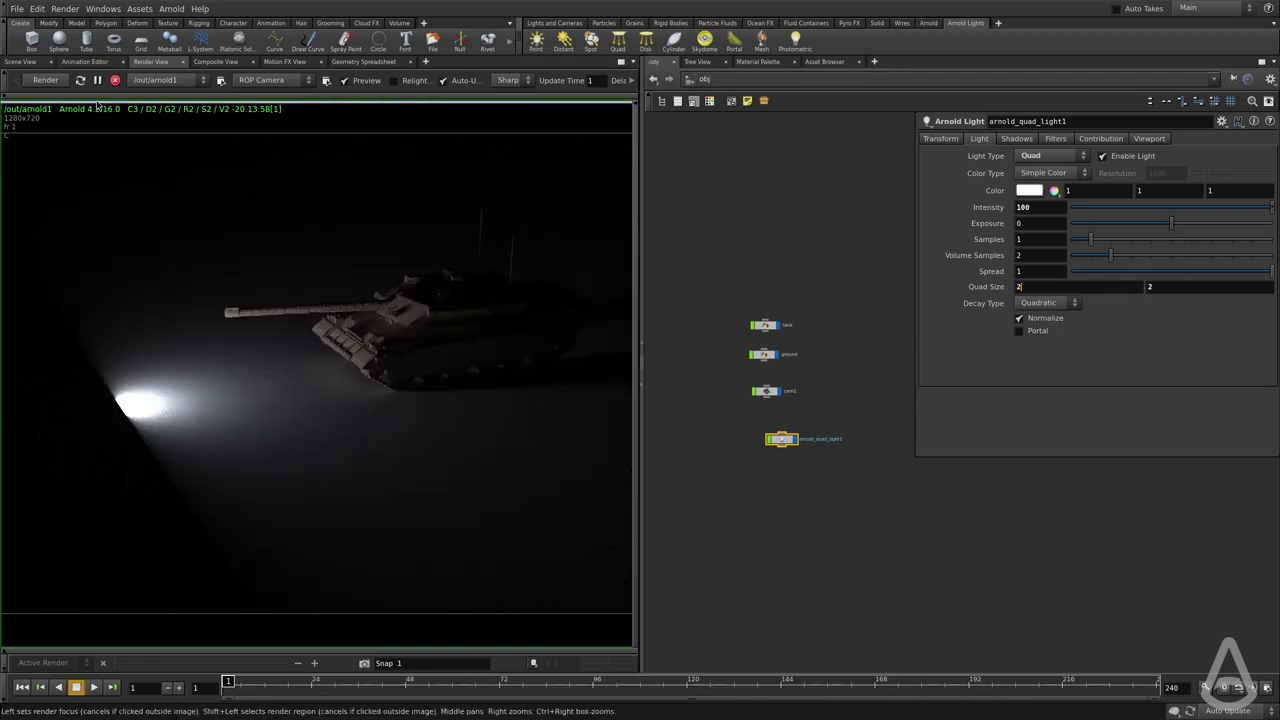
Switch the scene viewport to normal lighting and view the quad light and tank in wireframe from behind the light.
click(31, 63)
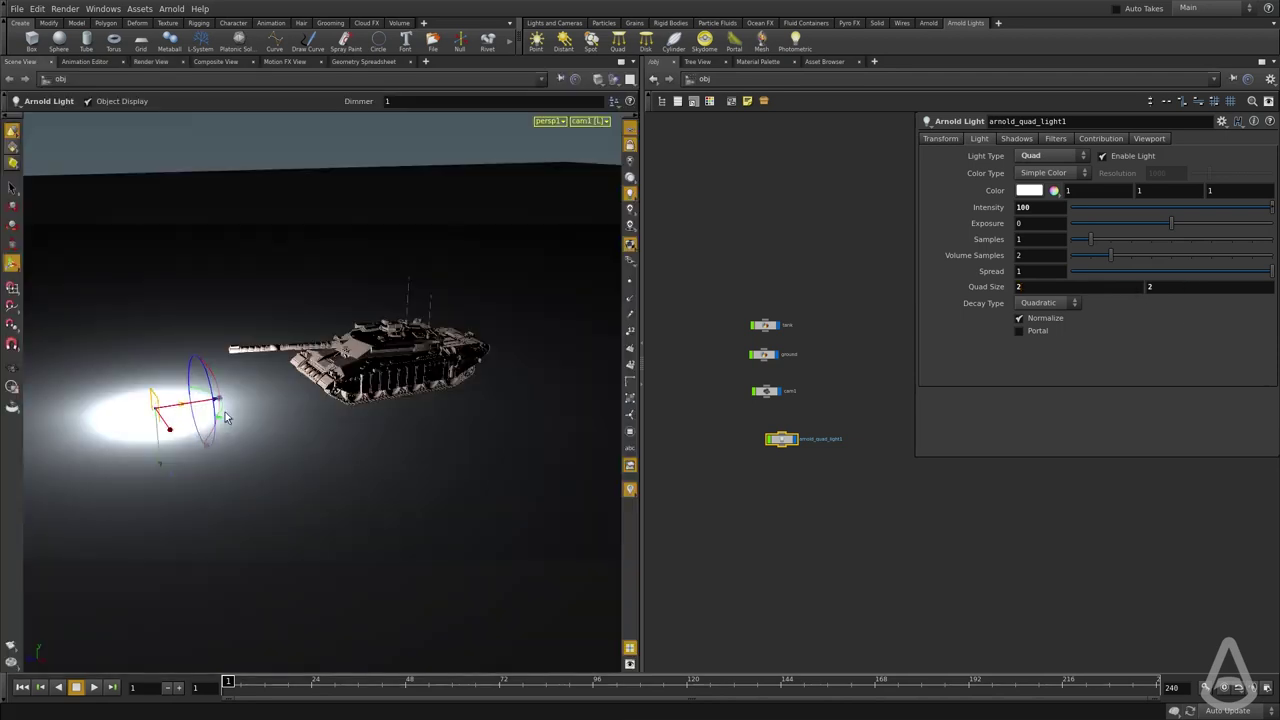
click(629, 177)
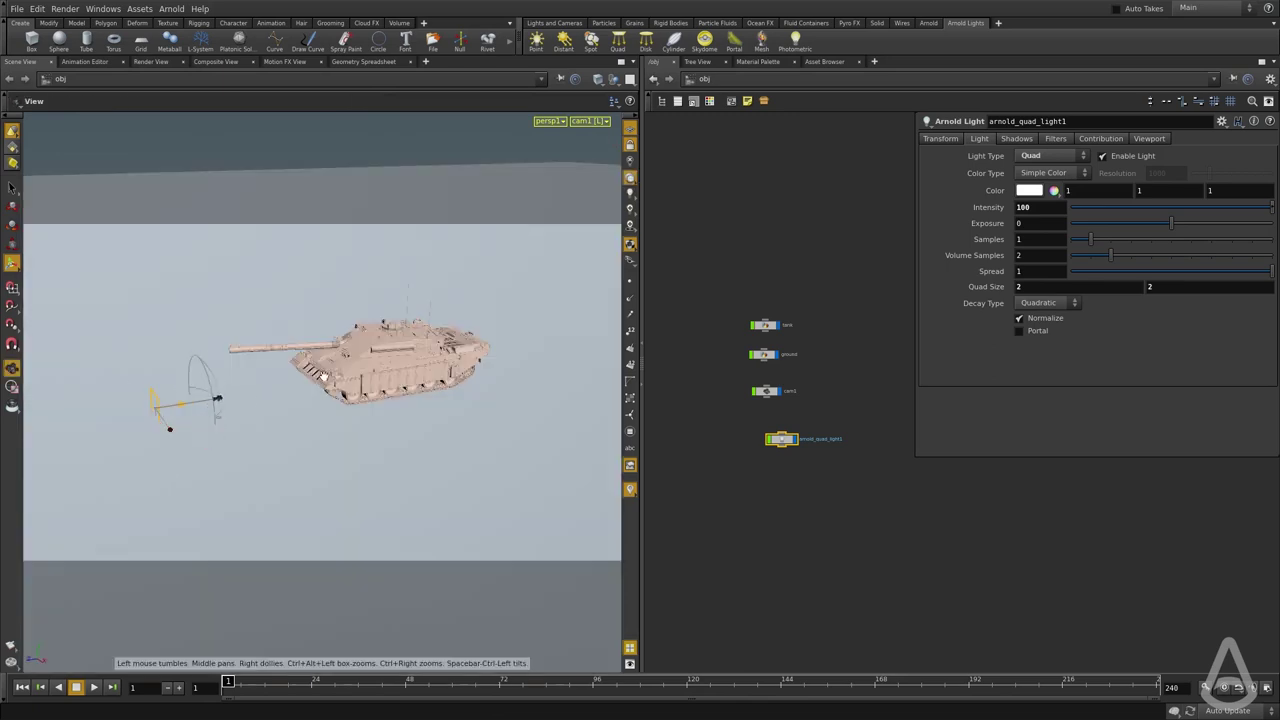
alt+drag(214, 343, 217, 423)
key(w)
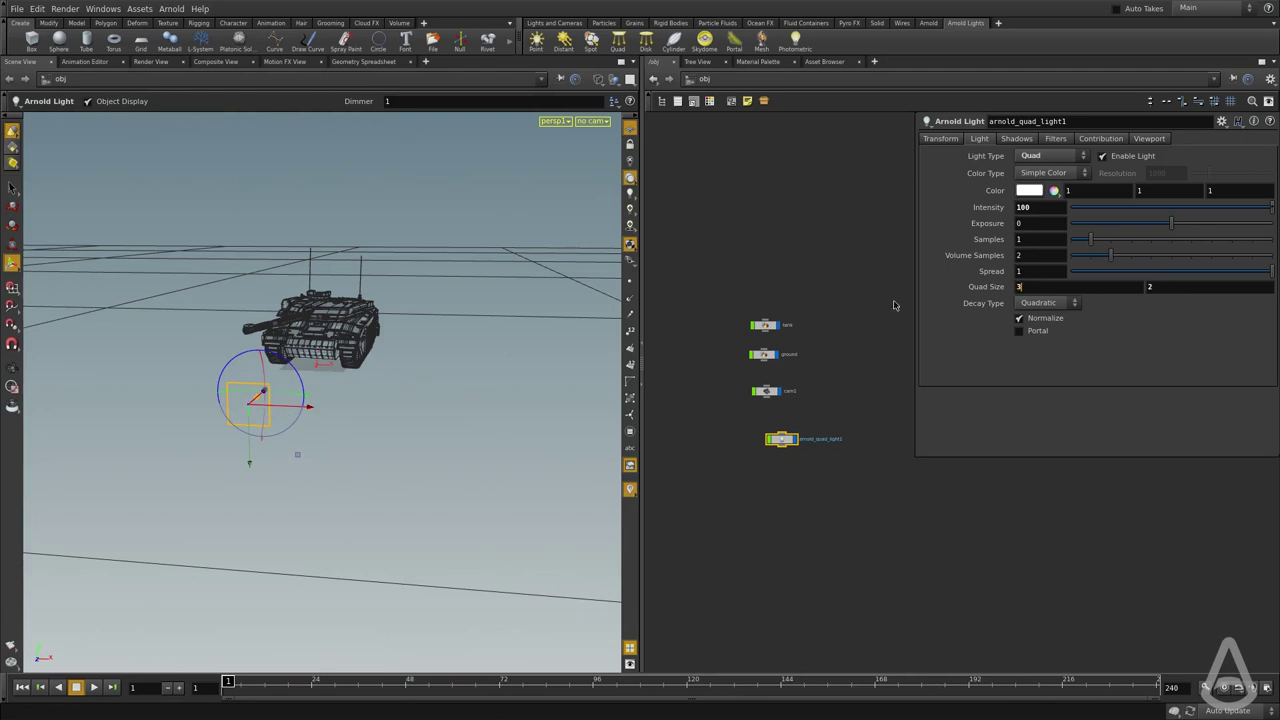
Try a wider quad size of 4 for the light in the viewport.
text(4)
key(Return)
key(ctrl+z)
Return to the preview render and enlarge the quad light's size to 3 by 3.
click(152, 62)
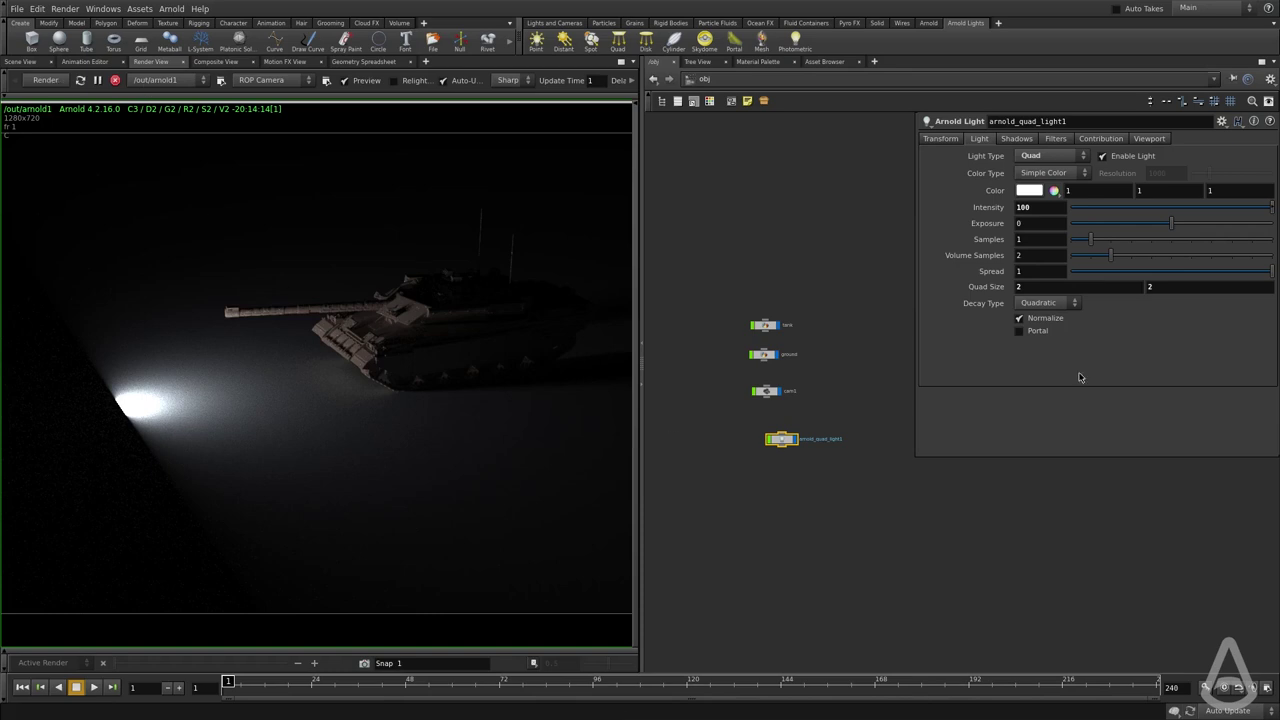
middle_drag(800, 423, 799, 395)
drag(1029, 287, 954, 287)
text(3)
drag(1170, 288, 1050, 293)
text(3)
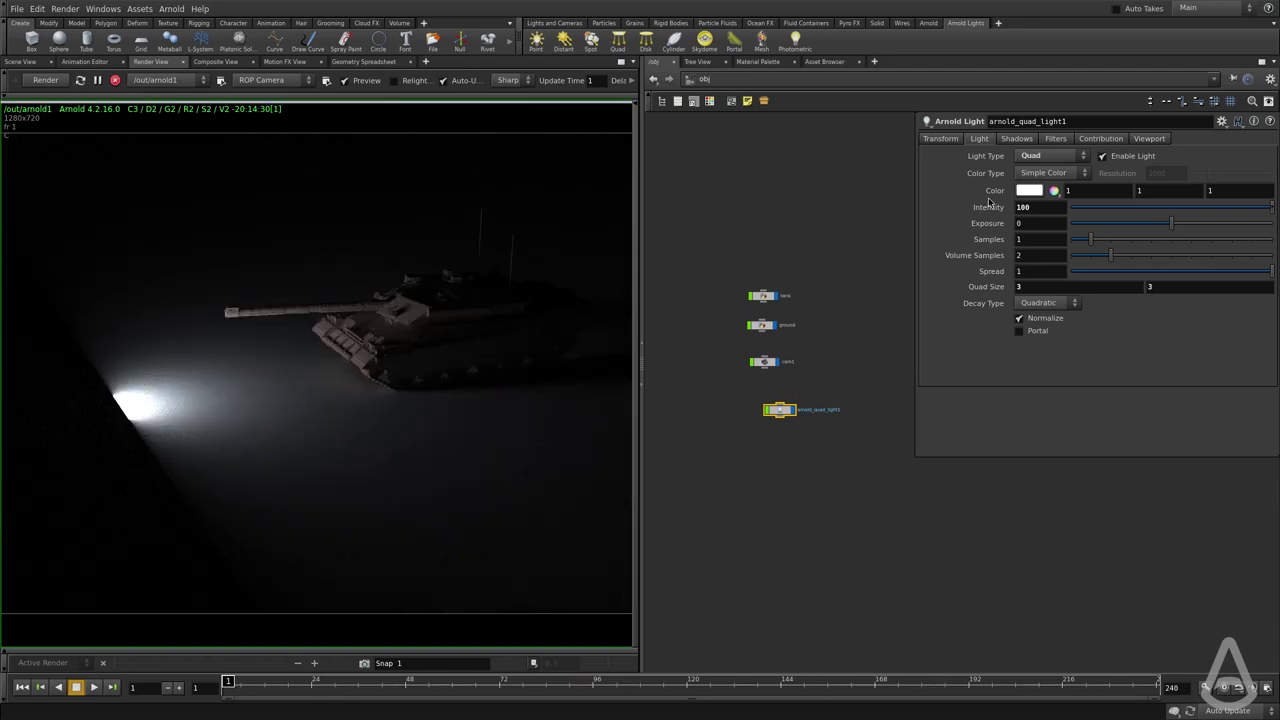
Tint the quad light a warm pale yellow of about 1, 0.865, 0.615.
click(1029, 190)
drag(1096, 224, 1123, 234)
key(Escape)
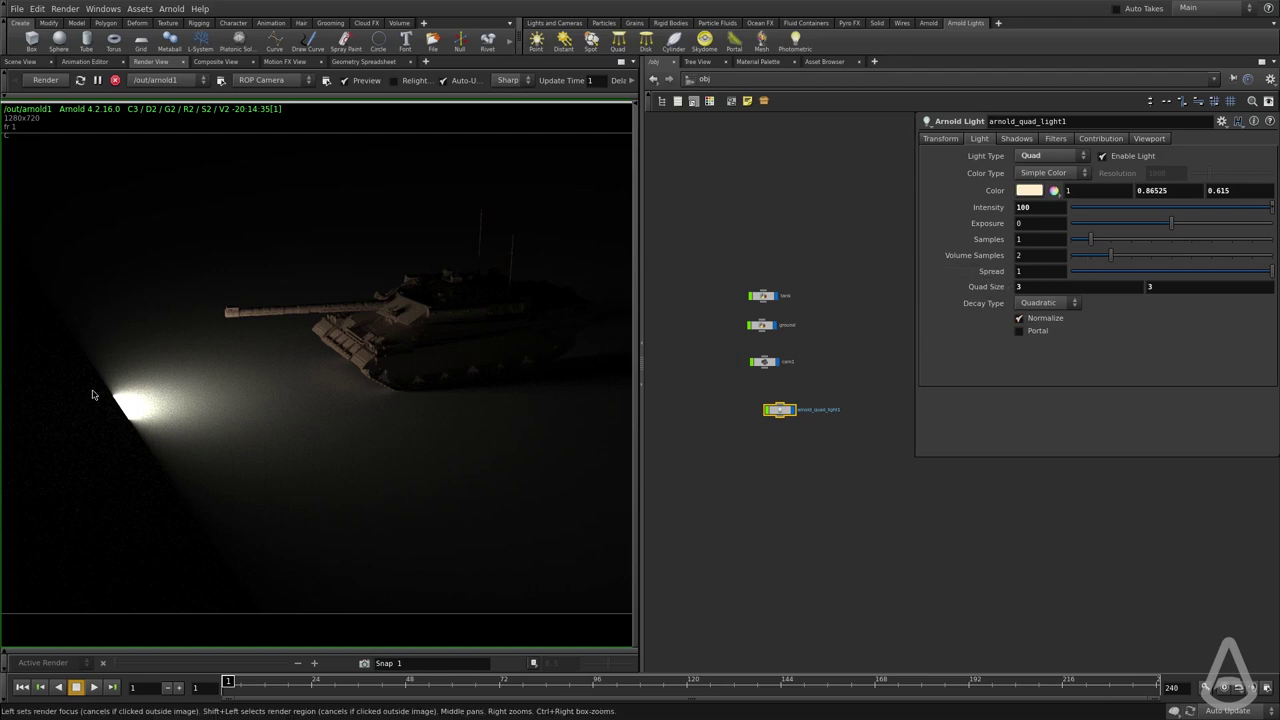
Lower the quad light's spread in stages to about 0.063 to compare how the beam narrows in the render.
click(1200, 272)
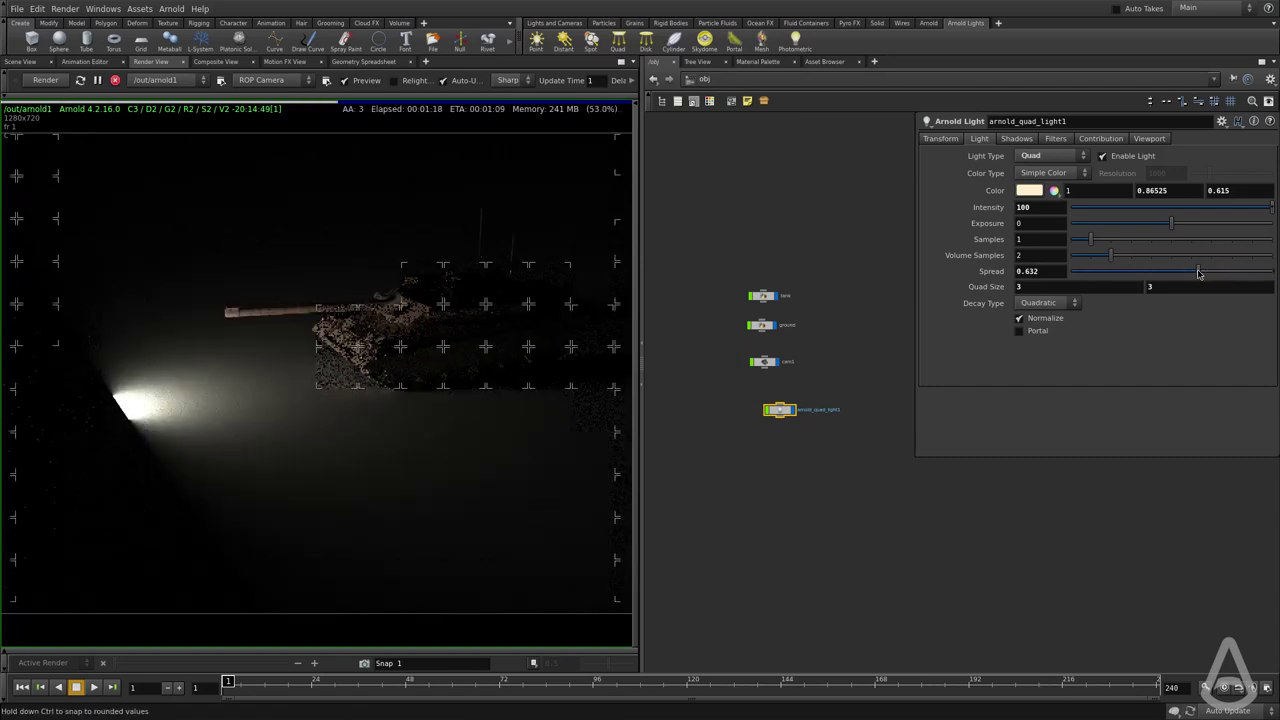
drag(1204, 273, 1124, 276)
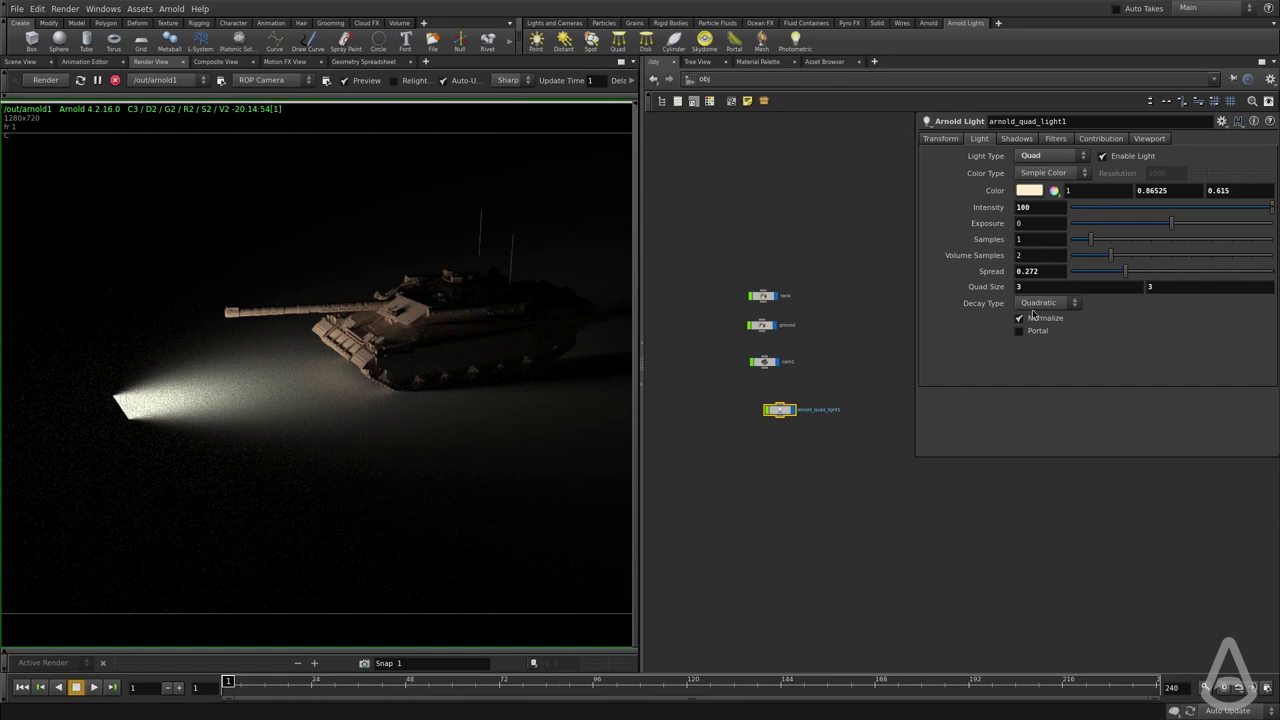
drag(1100, 276, 1092, 274)
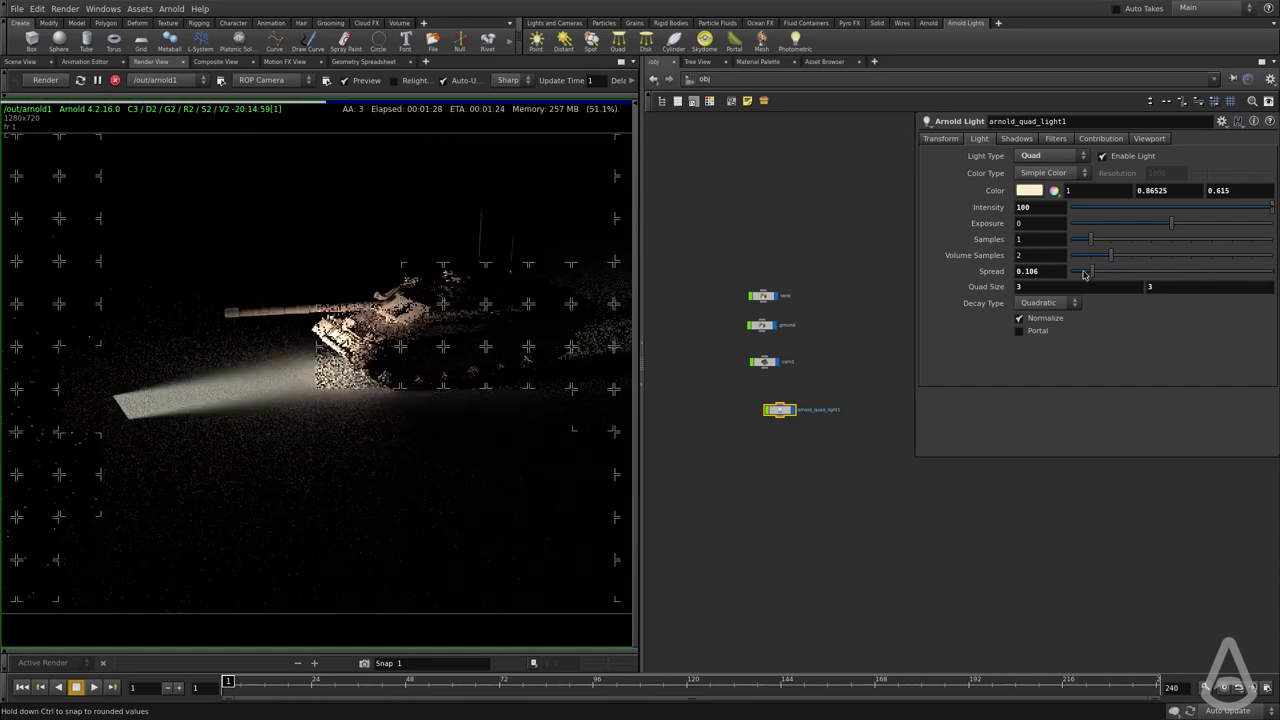
drag(1076, 272, 1083, 272)
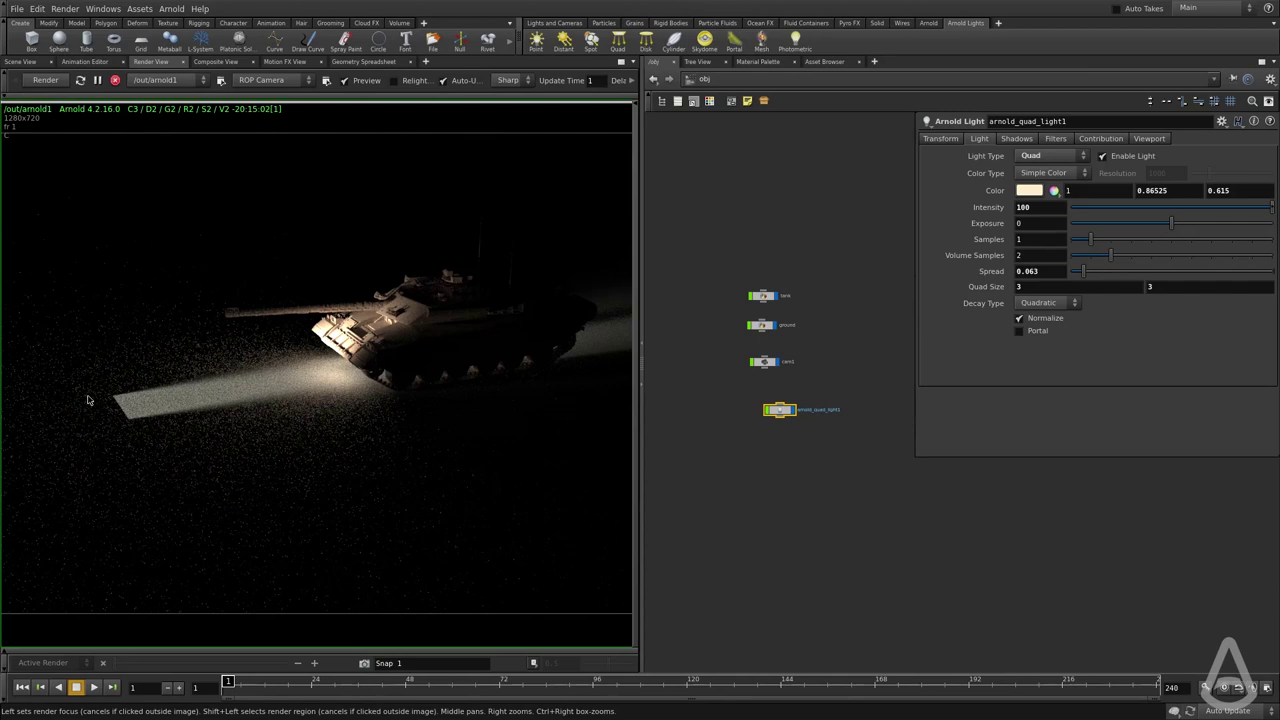
Set the quad light's spread to 0.2 and stop the preview render.
drag(1083, 271, 1126, 272)
text(.2)
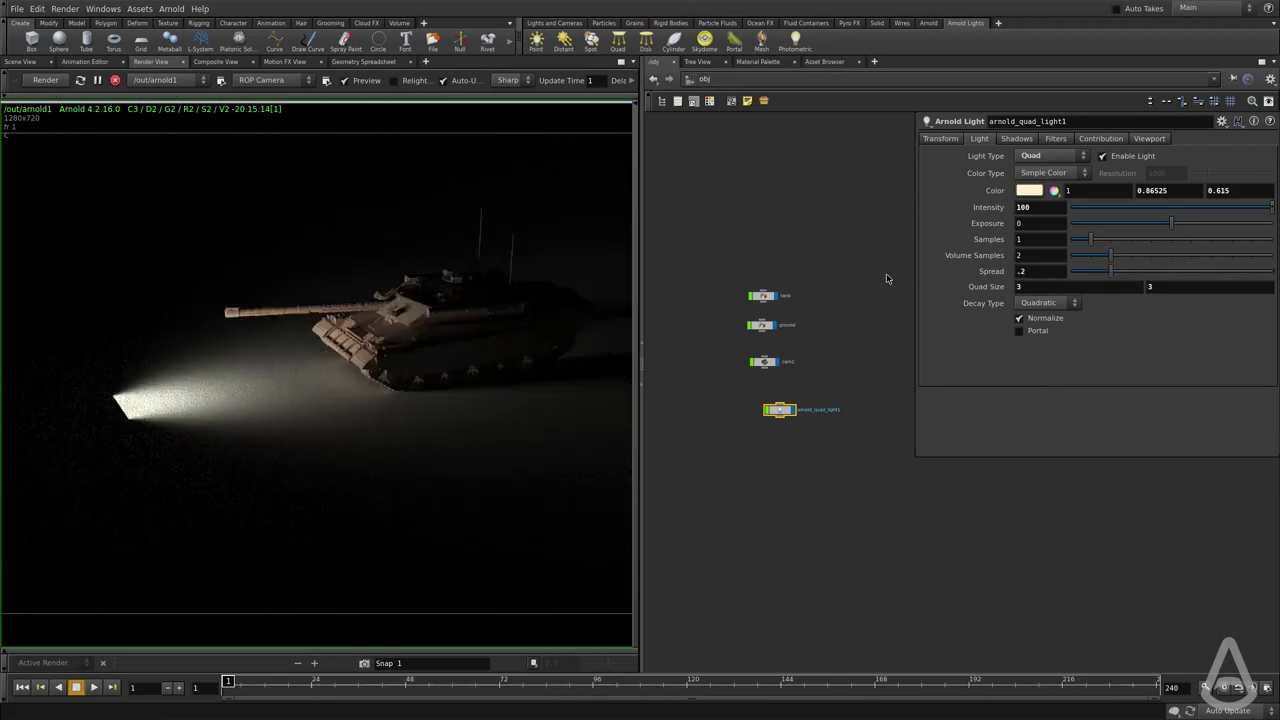
text(.2)
key(Return)
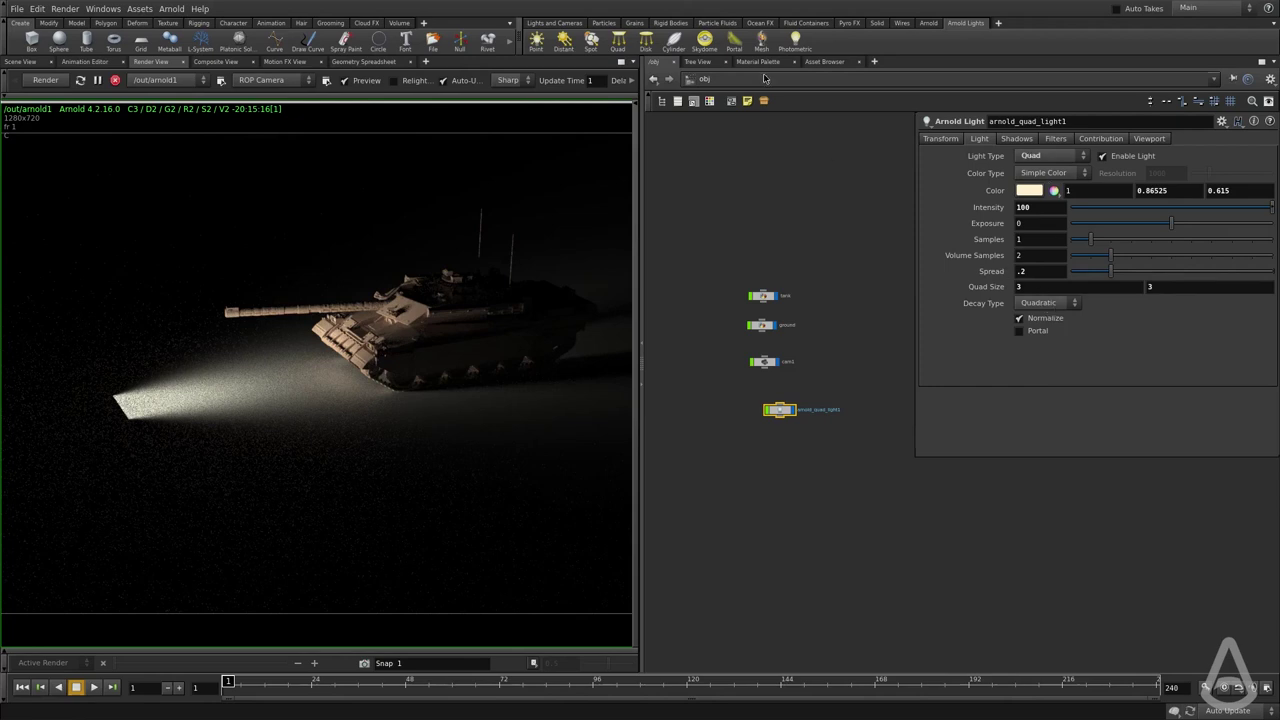
click(115, 83)
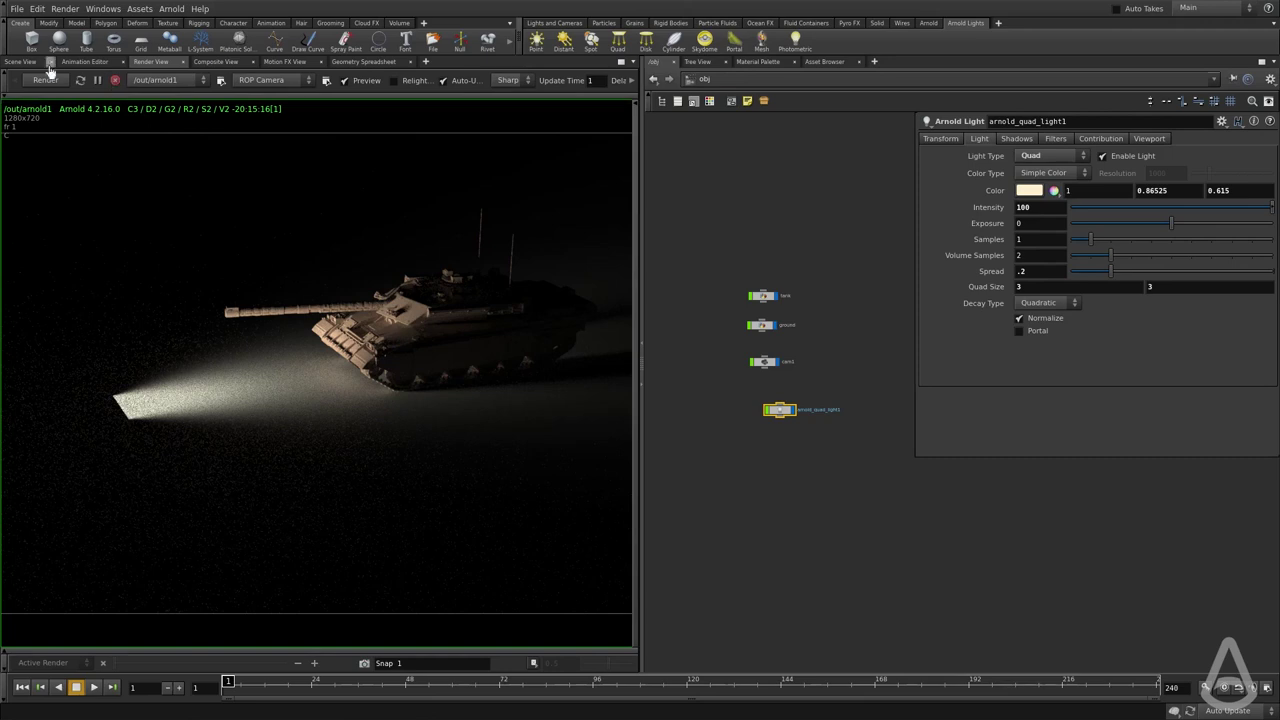
Create an Arnold disk light beside the quad light, placed at about 6.43, 2.76, 21.52 in the scene.
click(22, 62)
drag(826, 393, 714, 449)
click(645, 38)
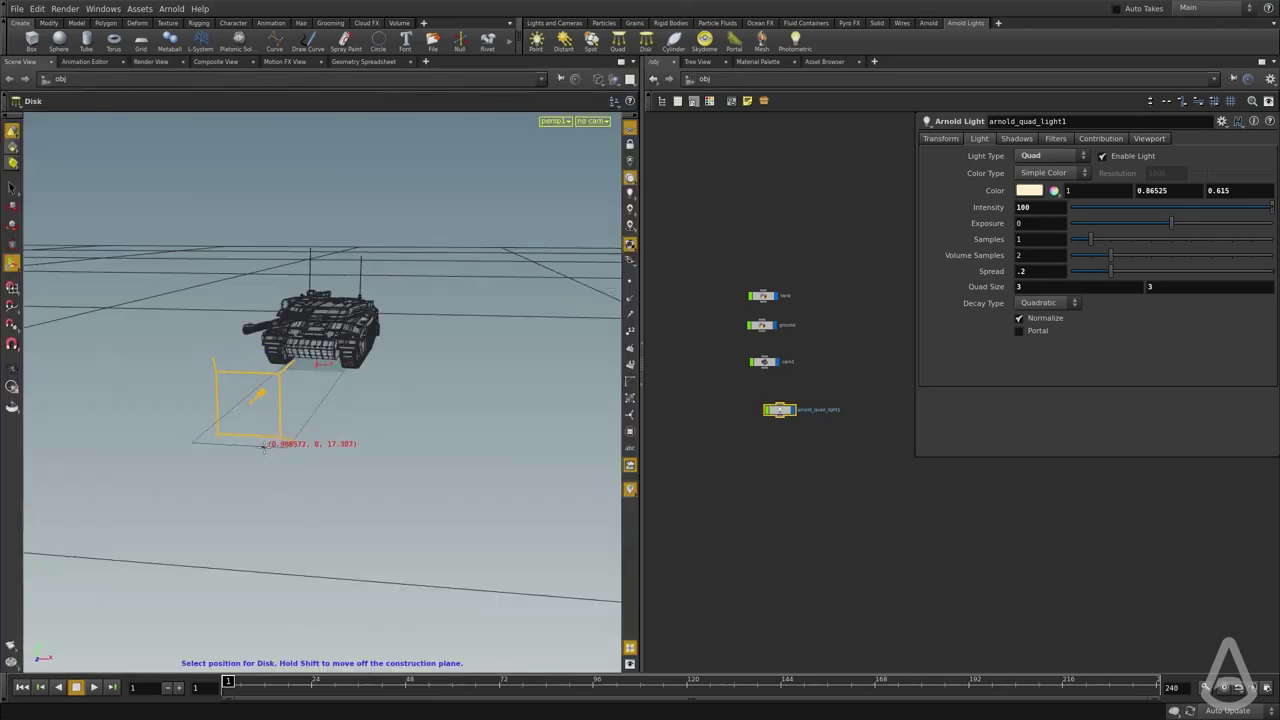
click(286, 482)
drag(338, 487, 411, 482)
drag(360, 537, 359, 467)
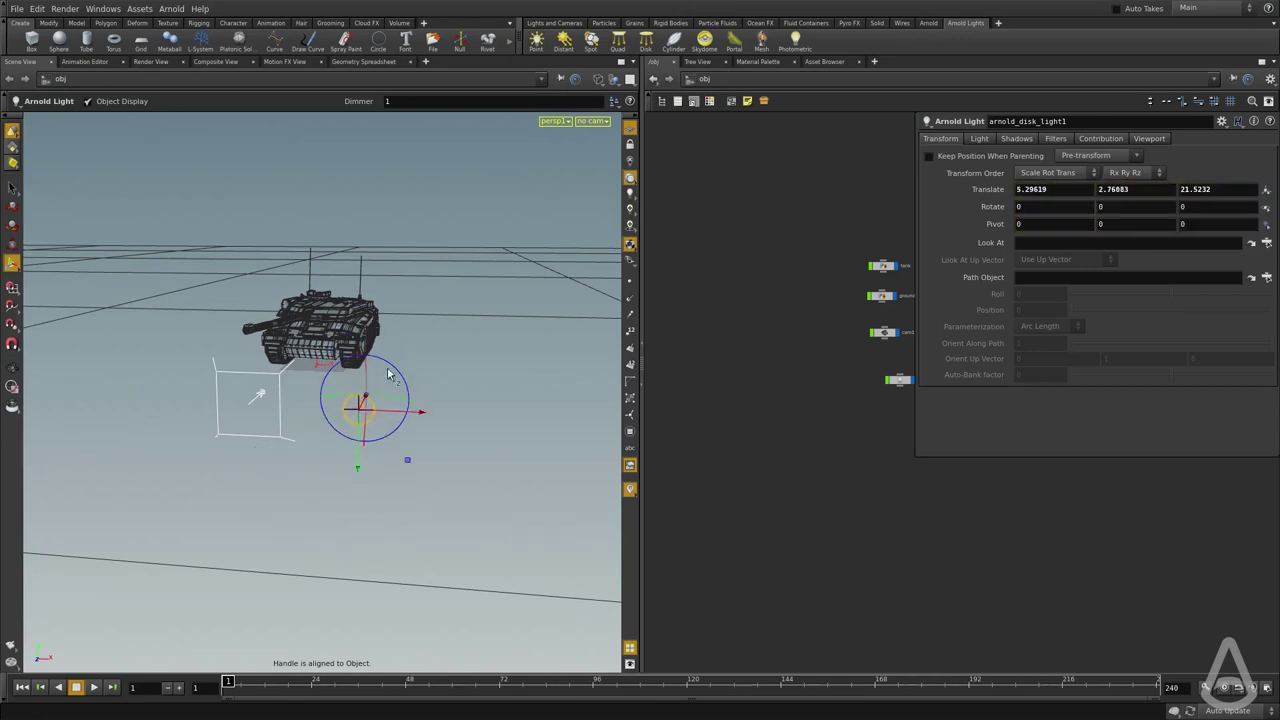
drag(416, 412, 452, 412)
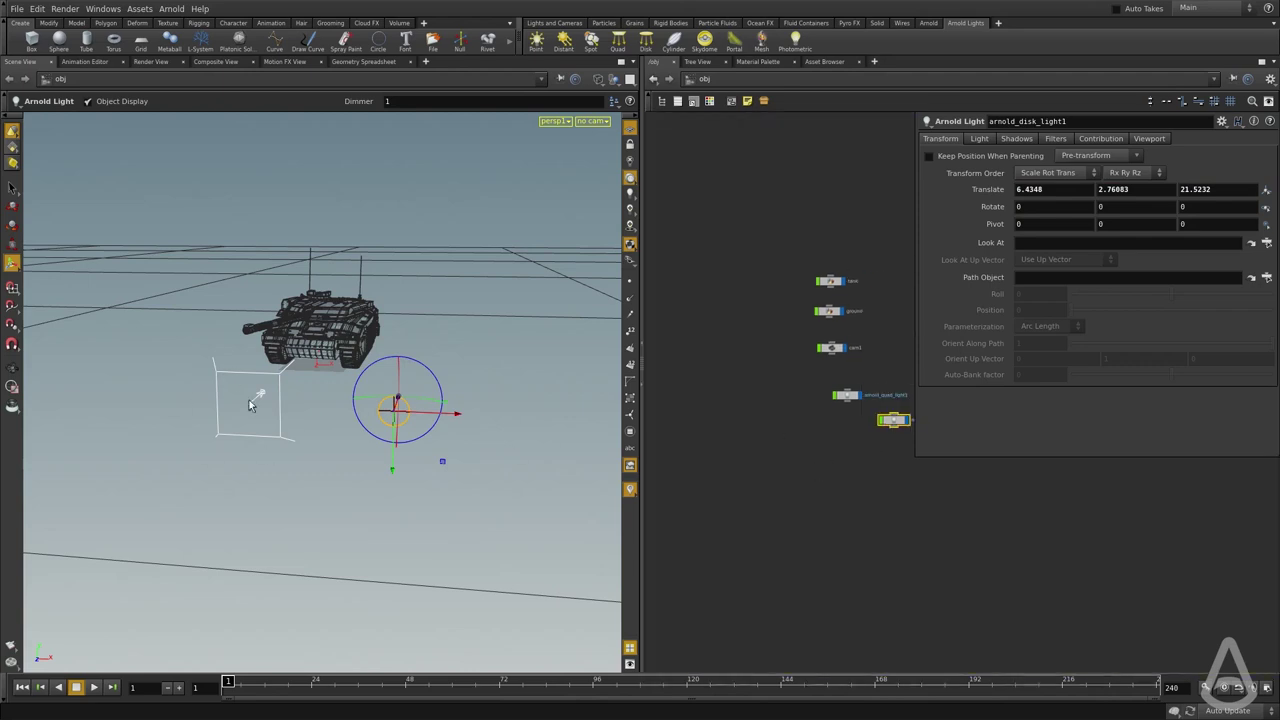
Open the disk light's light settings and delete the quad light from the scene.
click(979, 138)
key(h)
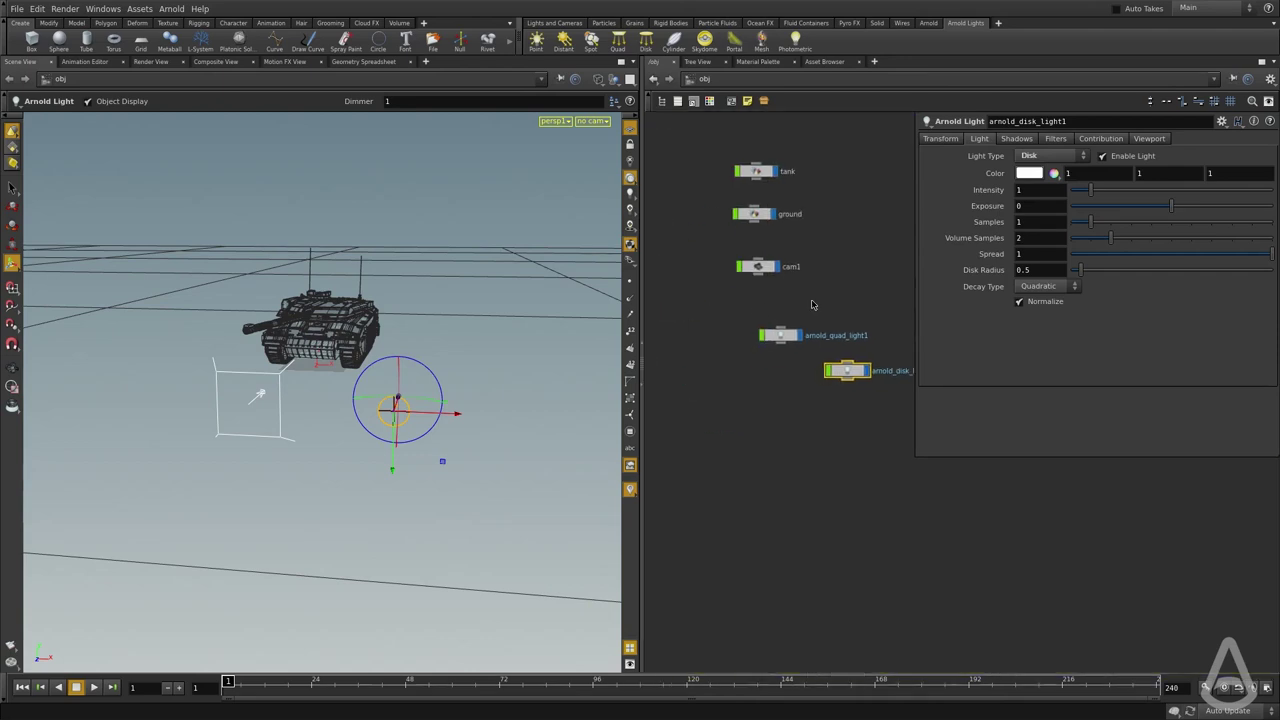
click(780, 335)
key(Delete)
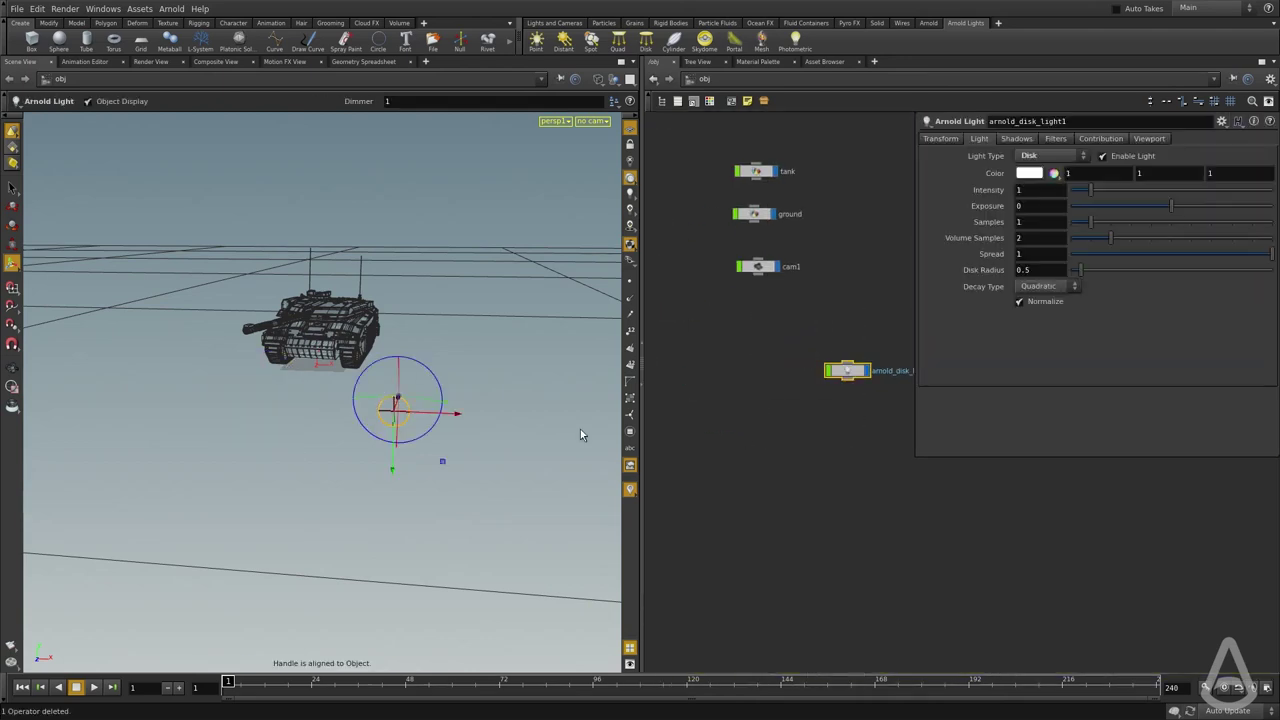
Move the disk light sideways along X toward the quad light's former place and start the preview render.
drag(420, 418, 198, 419)
key(Escape)
click(151, 61)
click(40, 80)
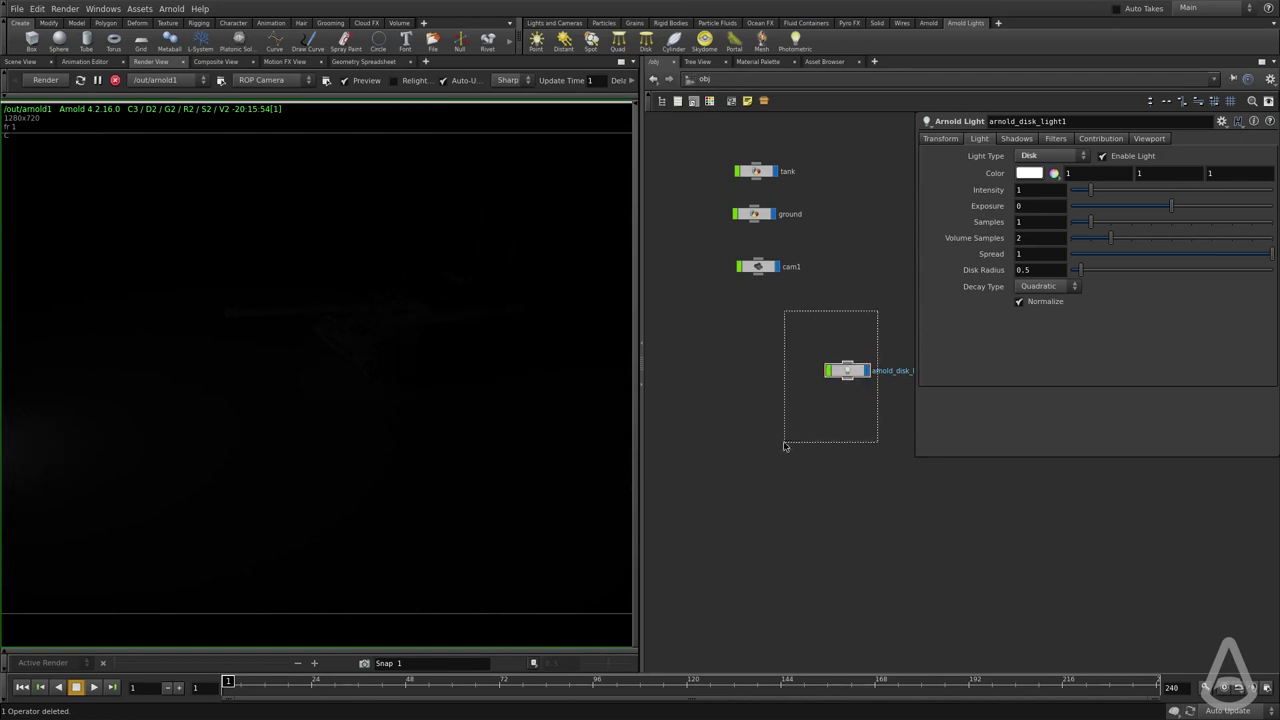
Set the disk light's intensity to 100 and fit the whole rendered frame in the render view.
click(1025, 190)
text(100)
key(Return)
right_drag(252, 309, 250, 331)
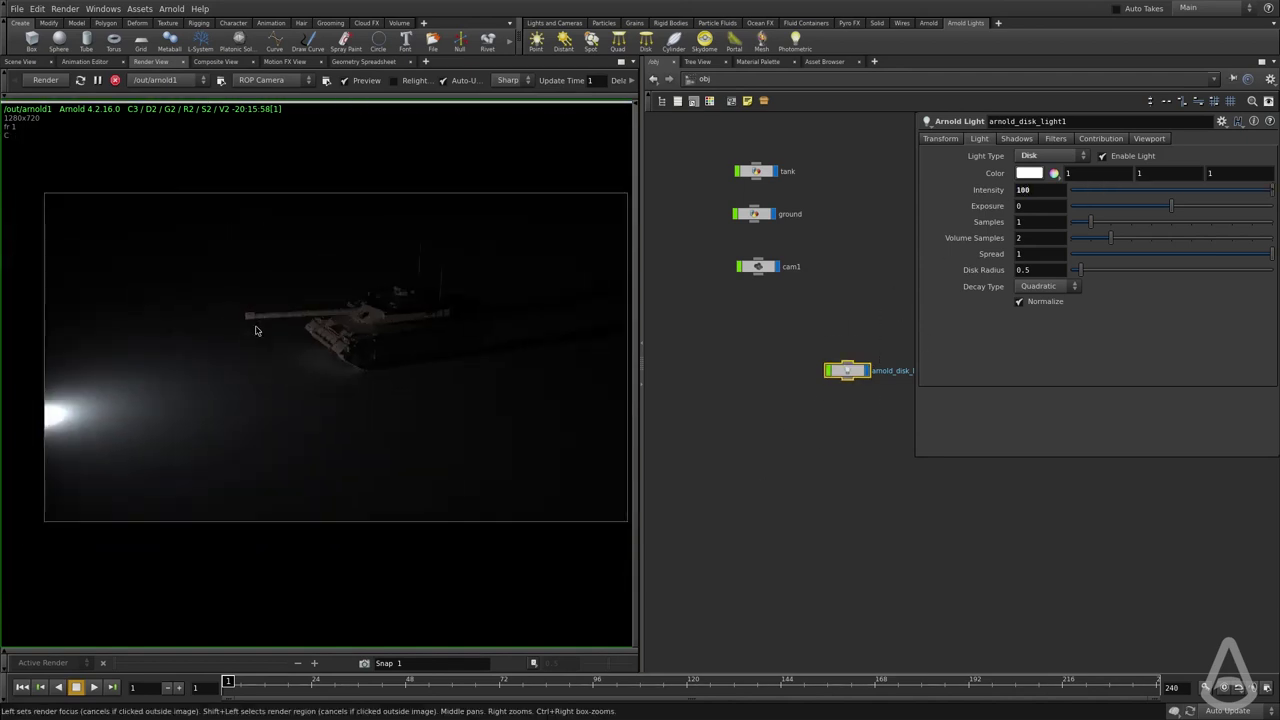
middle_drag(250, 331, 226, 318)
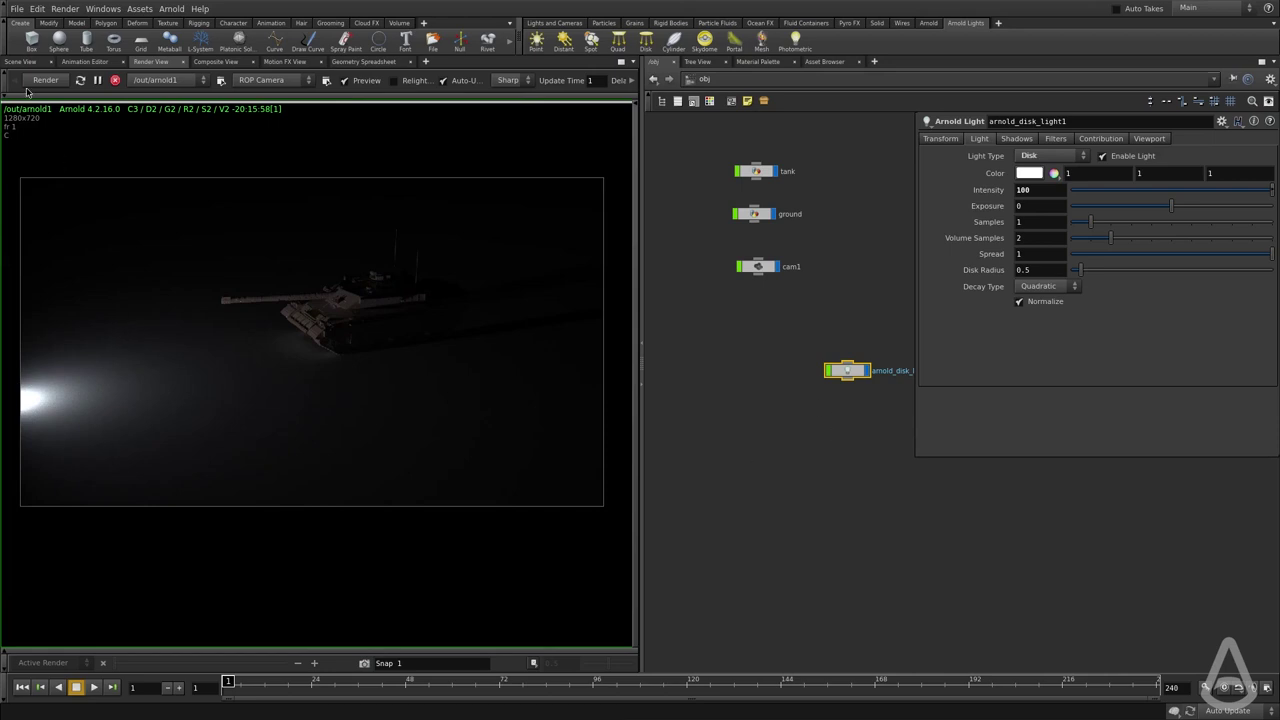
Look through cam1 with the camera locked to the view and pull it back until the disk light is in frame.
click(22, 61)
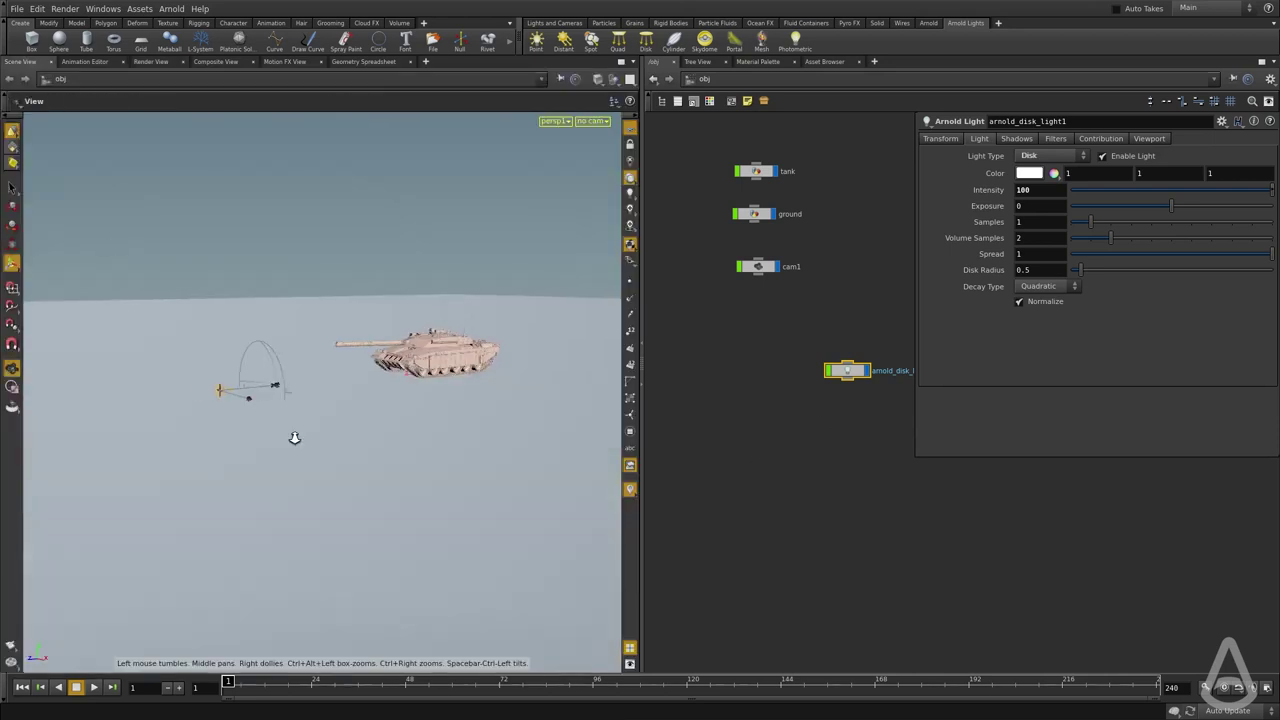
alt+drag(294, 437, 298, 470)
click(593, 124)
click(612, 178)
click(630, 144)
alt+right_drag(298, 340, 294, 378)
alt+middle_drag(294, 378, 306, 369)
Return to the render view and reduce the disk light's spread to about 0.252.
click(148, 62)
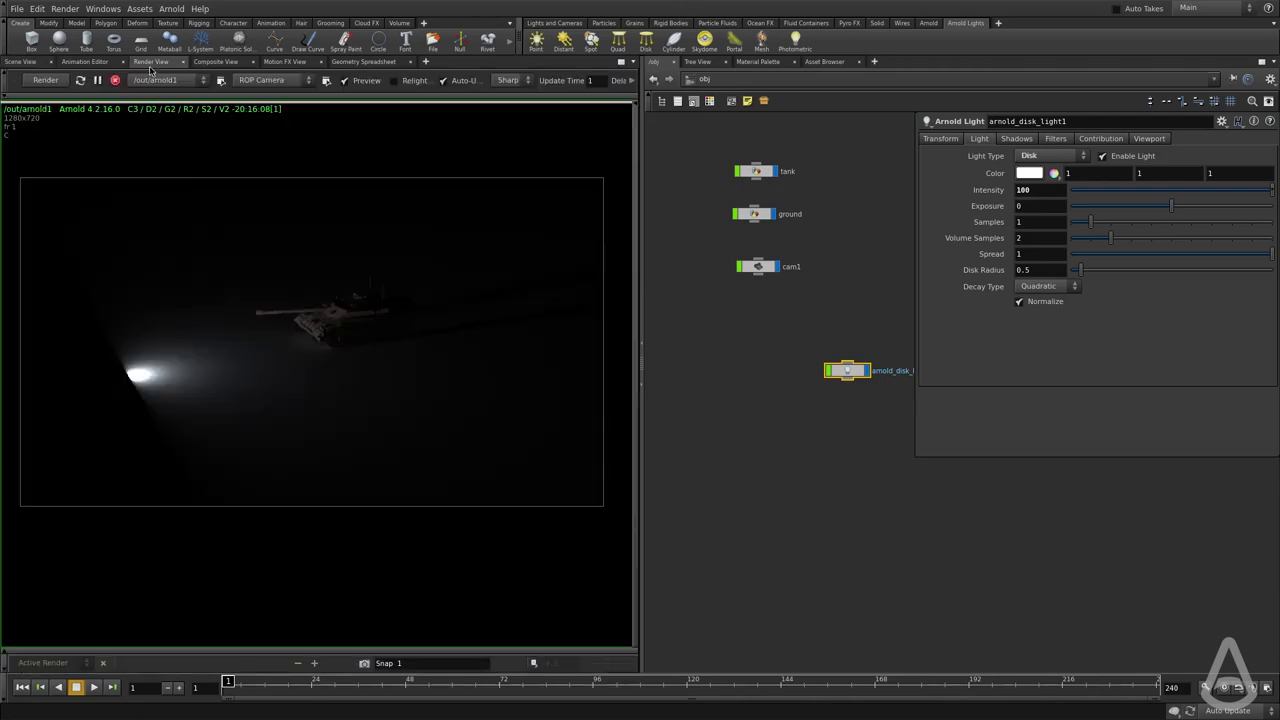
middle_drag(831, 437, 746, 466)
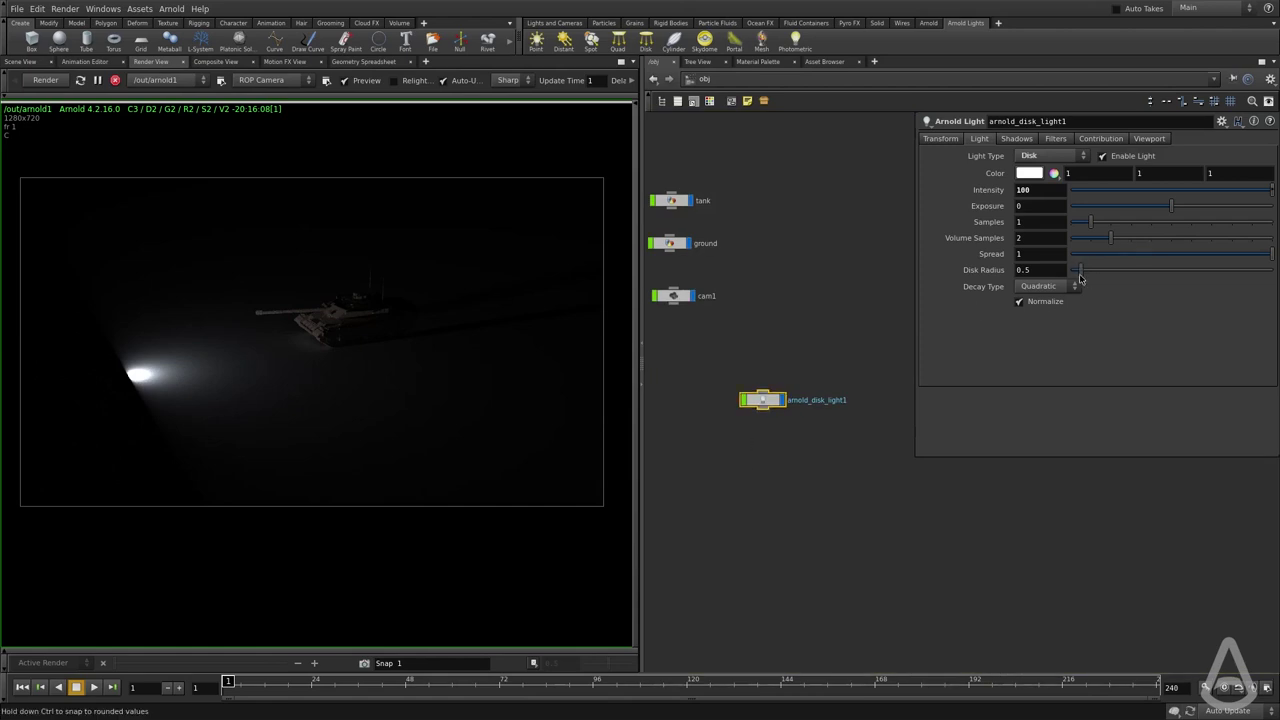
drag(1174, 254, 1119, 255)
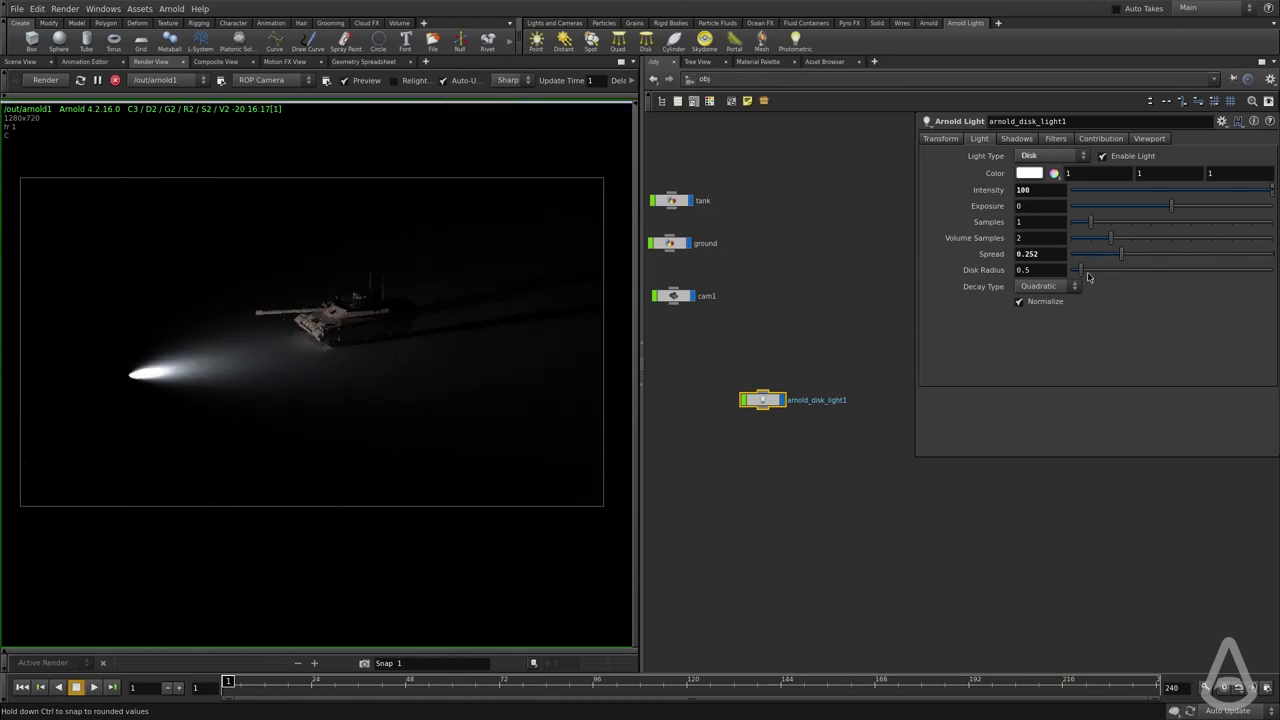
Increase the disk light's radius to 2 and on to 3 while the preview render updates.
double_click(1032, 272)
text(2)
key(Return)
double_click(1018, 270)
text(3)
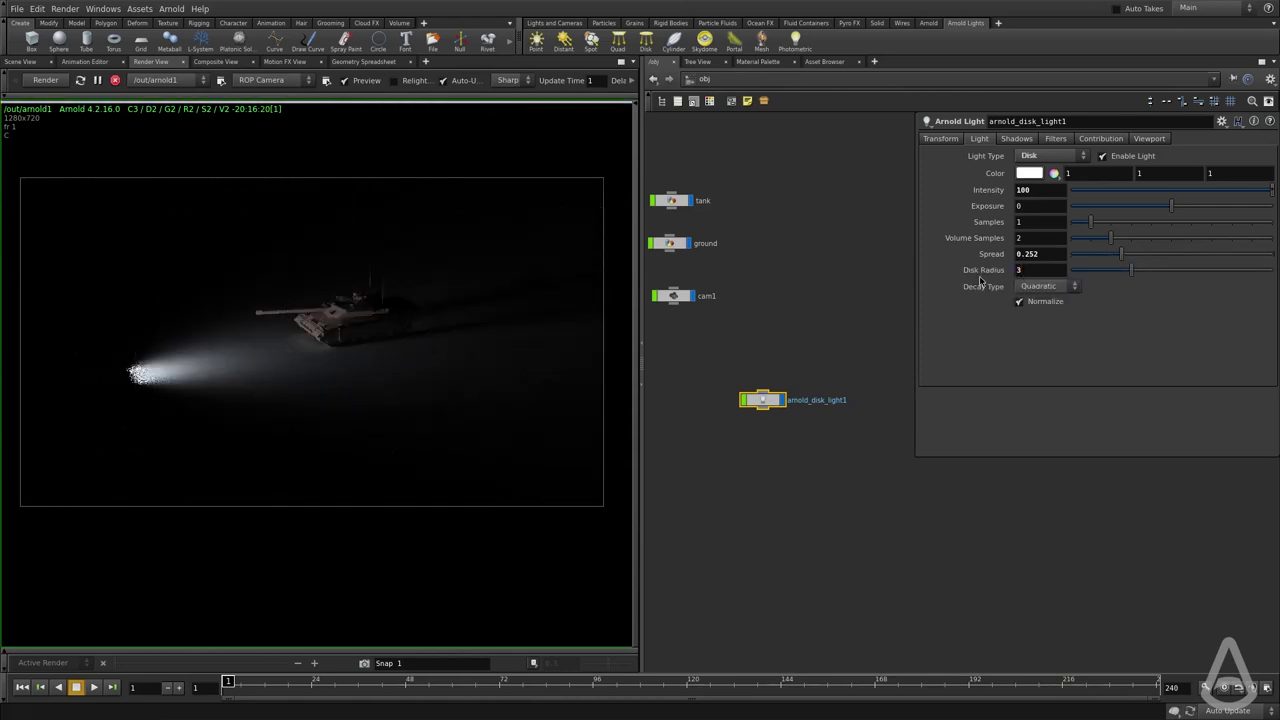
key(Return)
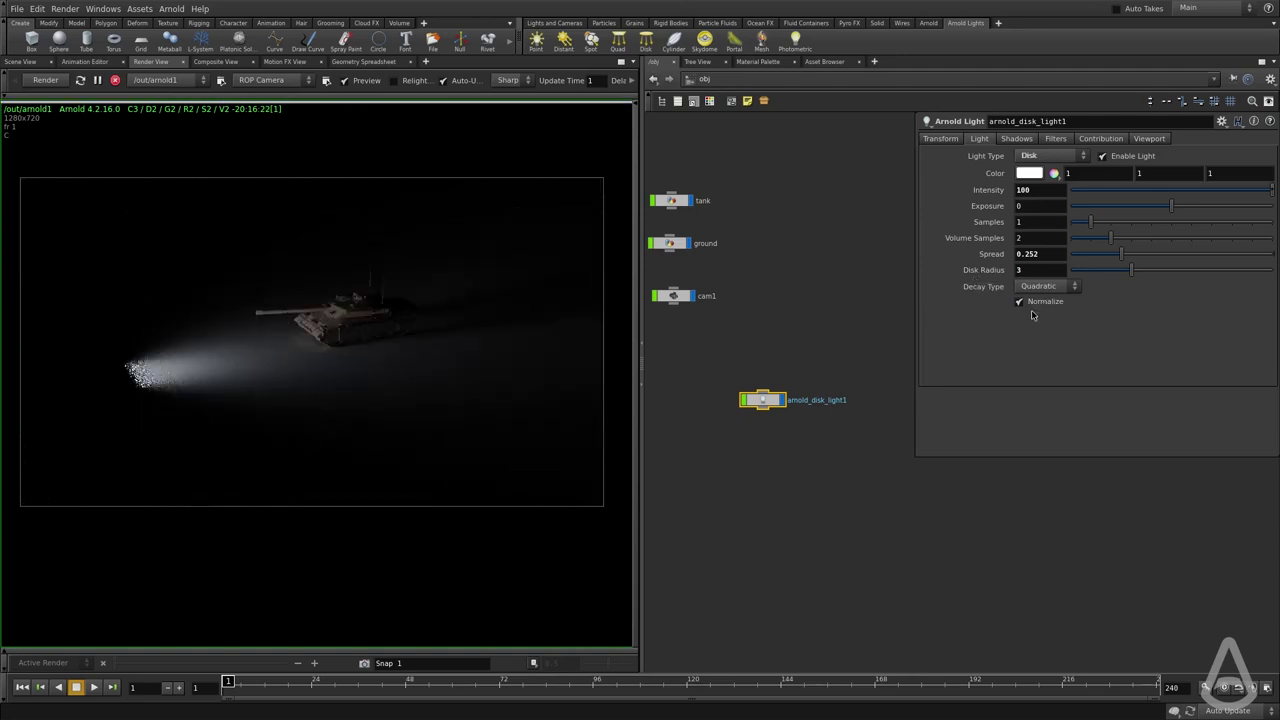
Switch the disk light's Normalize option off and back on to compare its effect in the preview render, leaving it enabled.
click(1037, 303)
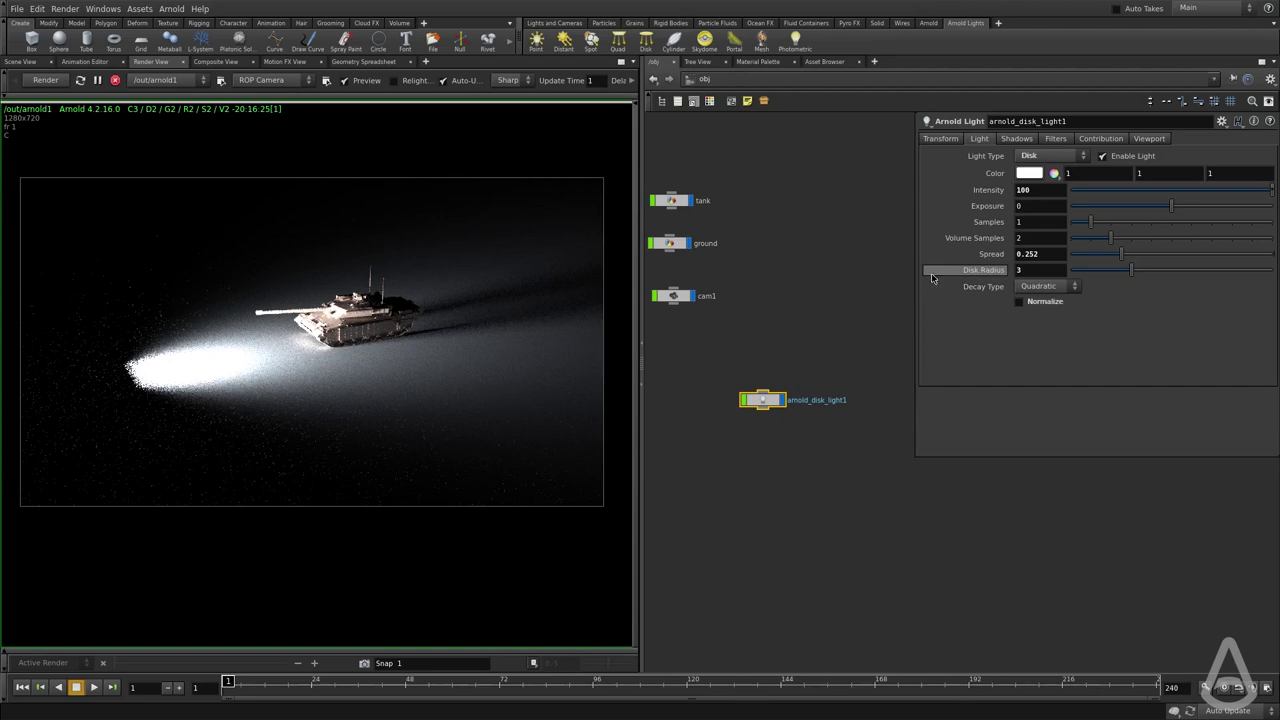
click(1036, 303)
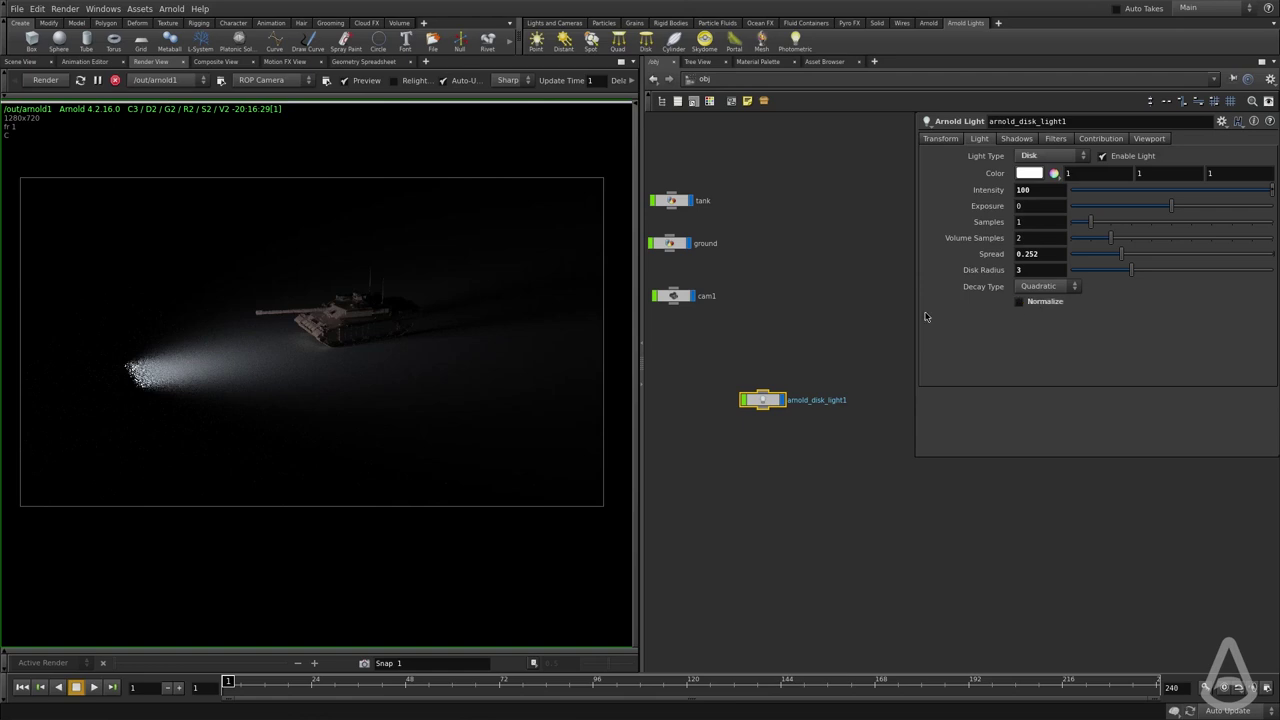
key(ctrl+z)
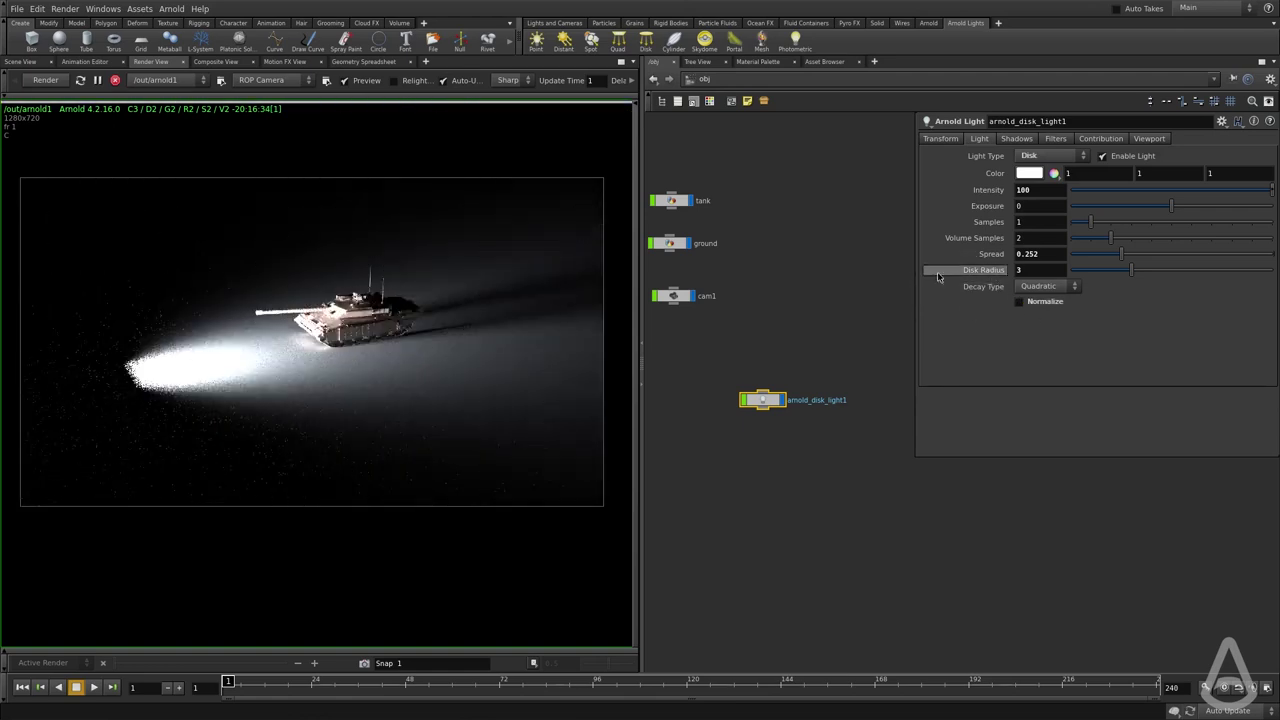
click(1036, 306)
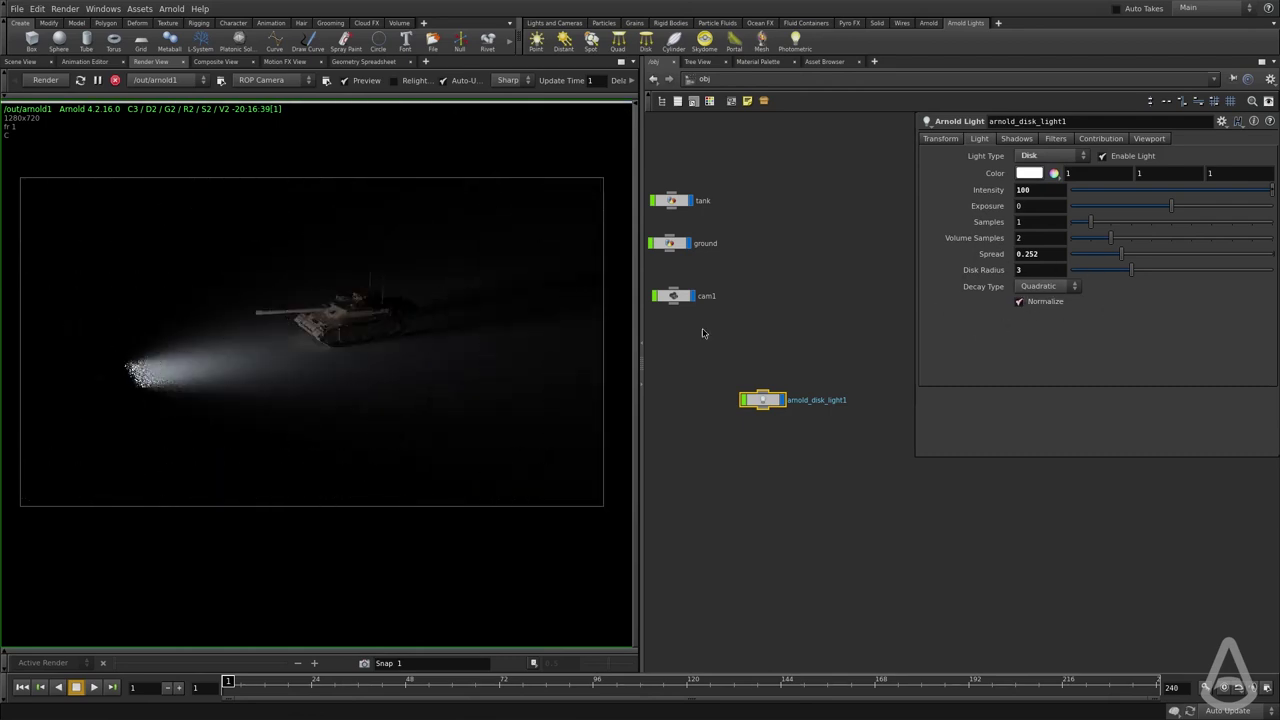